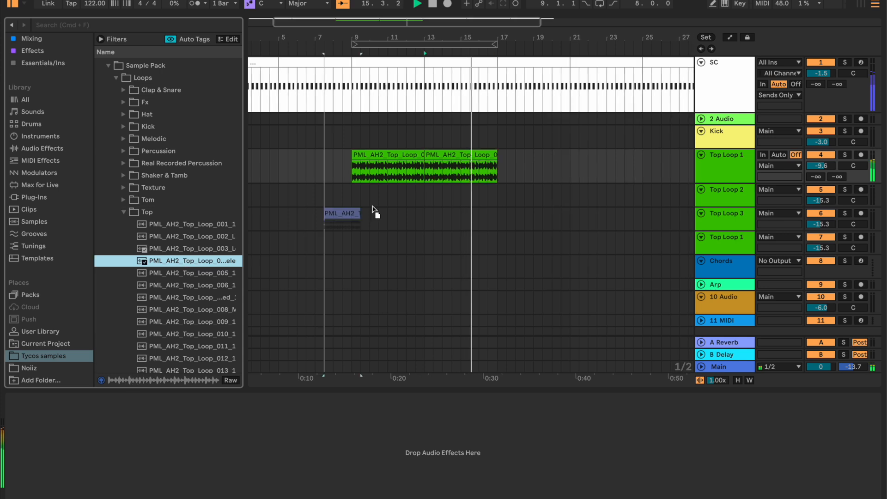
Step: Duplicate the PML_AH2_Top_Loop_004 clip on Top Loop 2 to fill bars 9 to 17, and make the track taller
key(super+d)
key(super+d)
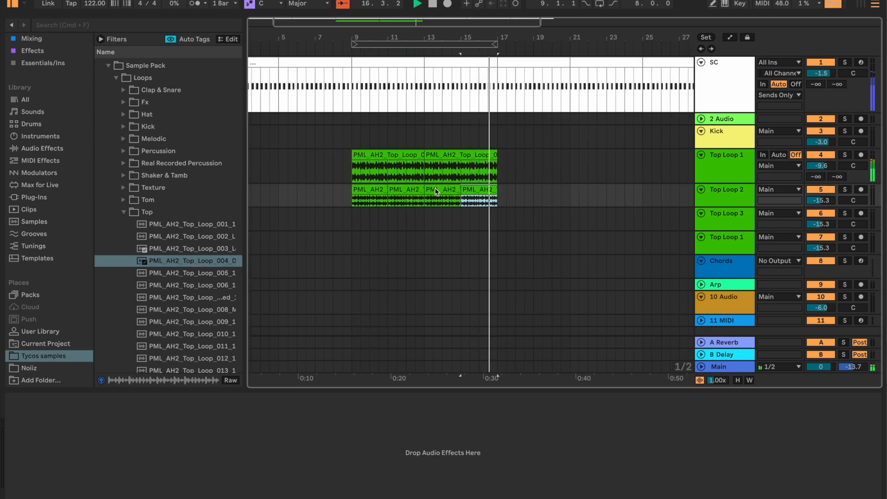
drag(732, 206, 716, 214)
click(471, 73)
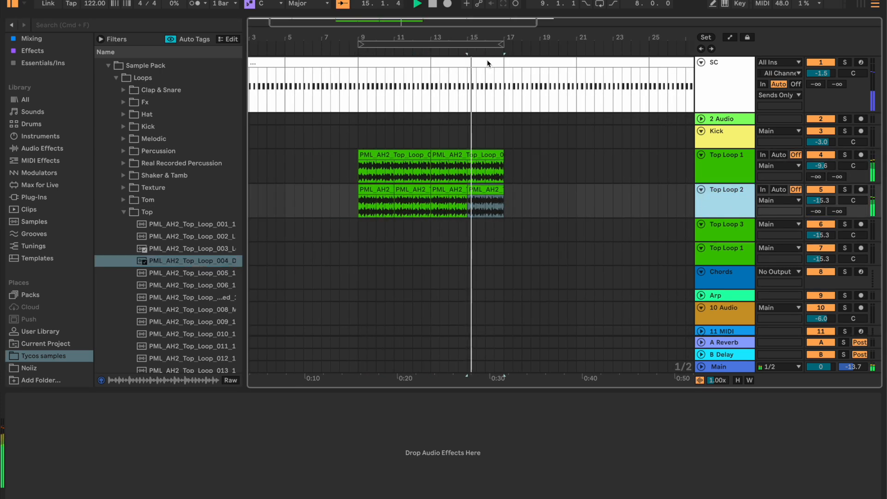
Step: Turn on looping for bars 9 to 17 and play the layered top loops
click(599, 4)
scroll(508, 129, down, 2)
key(space)
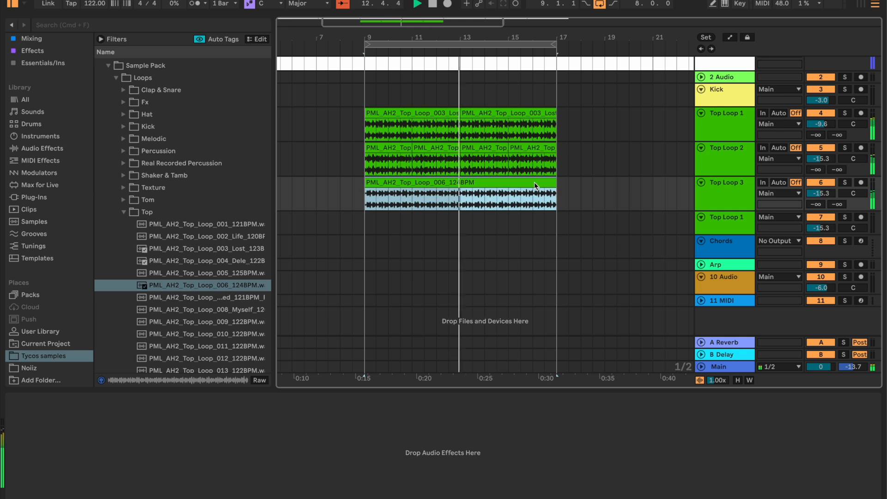
scroll(742, 97, up, 1)
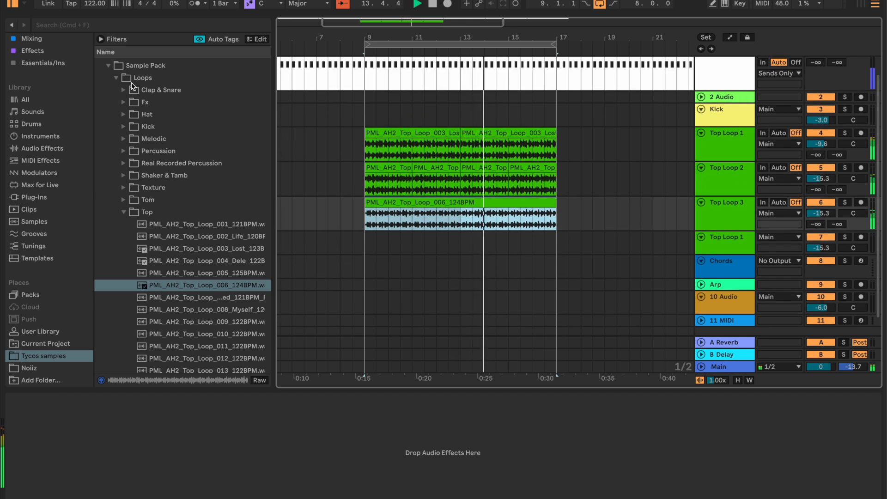
scroll(244, 120, up, 3)
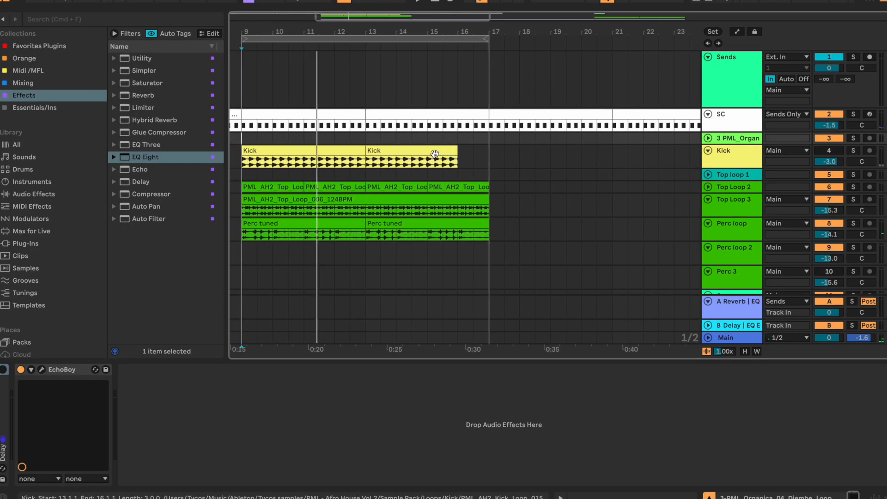
Step: Move the PML_Organ percussion fill on track 3 earlier, to bar 30
scroll(443, 154, right, 10)
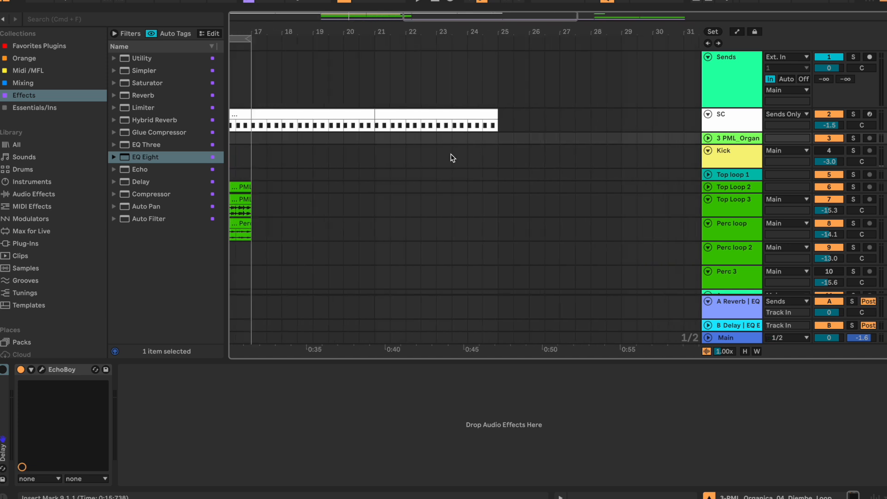
drag(455, 138, 367, 138)
scroll(368, 137, left, 3)
scroll(374, 139, left, 15)
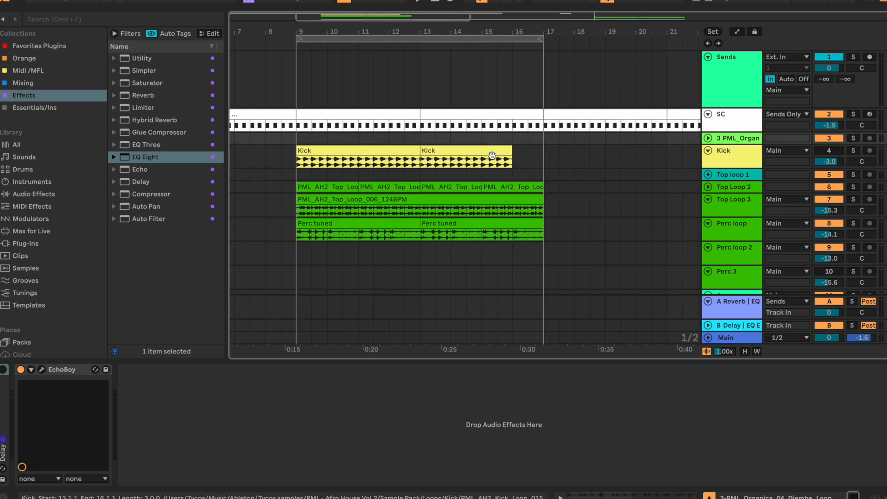
Step: Copy the Perc_tuned and Perc_30_122bpm clips from bar 33 to bar 17 on the Perc loop 2 and Perc 3 tracks
scroll(581, 255, right, 12)
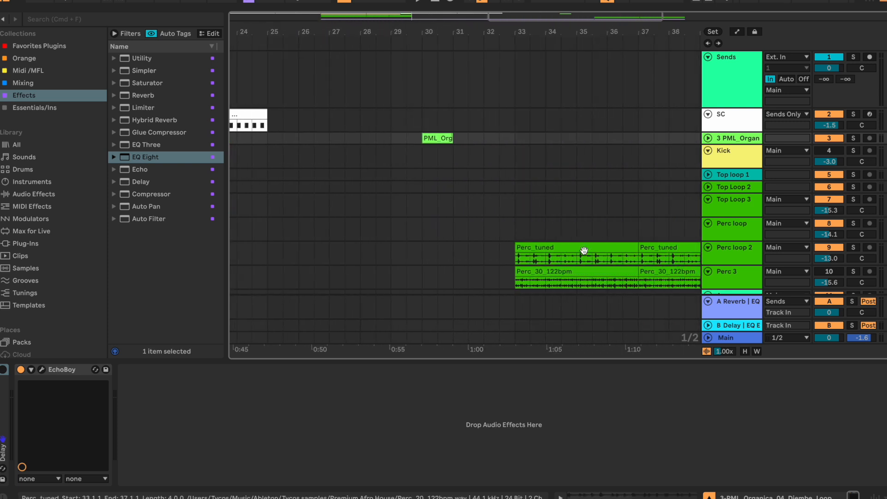
click(575, 250)
shift+click(657, 274)
scroll(341, 220, down, 5)
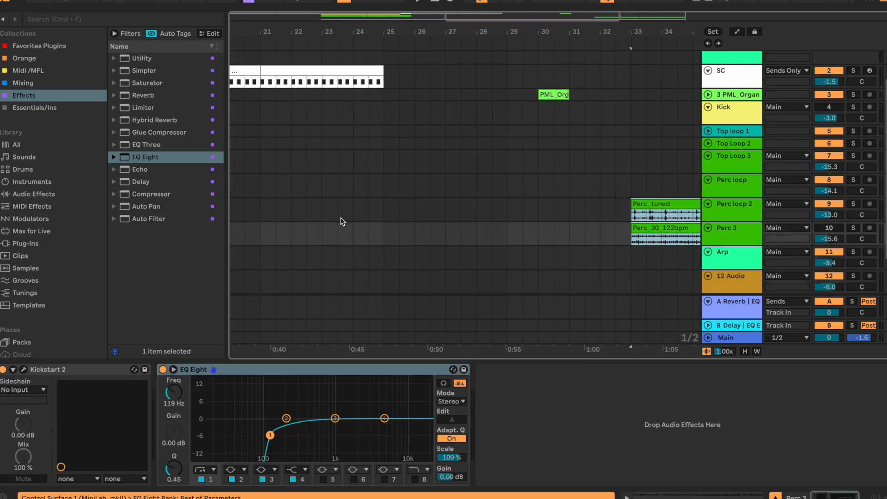
scroll(360, 127, left, 13)
scroll(473, 192, up, 3)
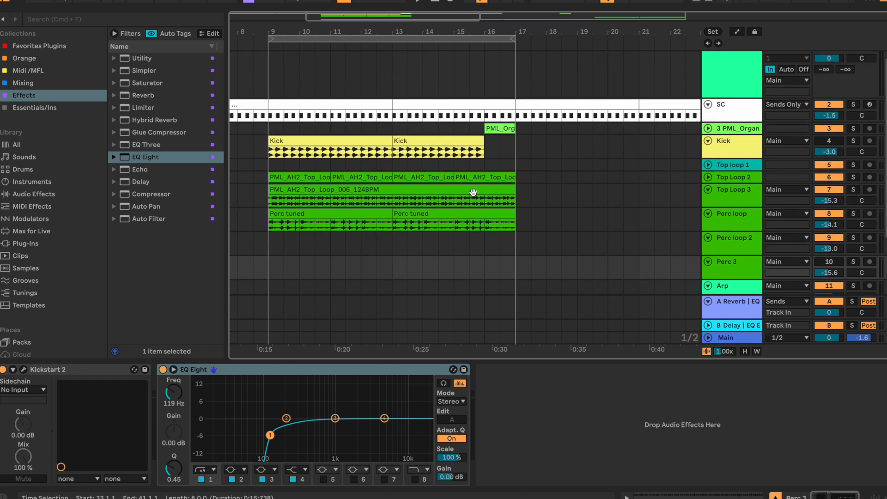
click(518, 246)
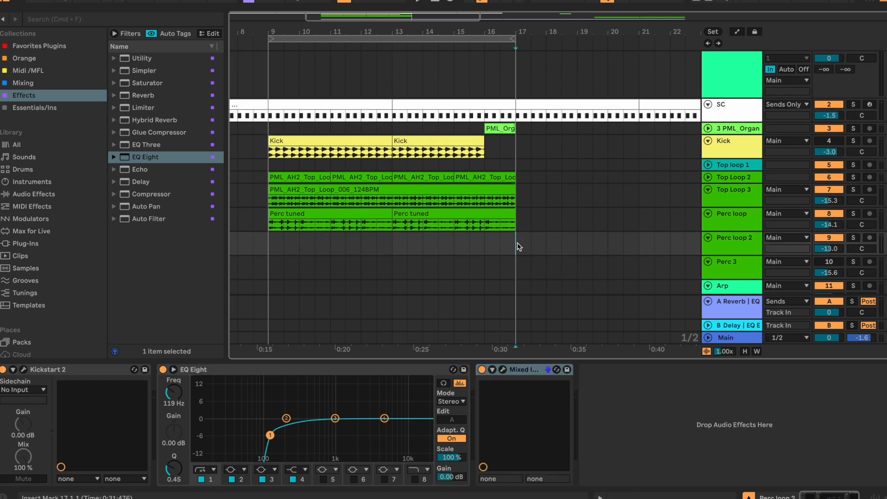
key(ctrl+v)
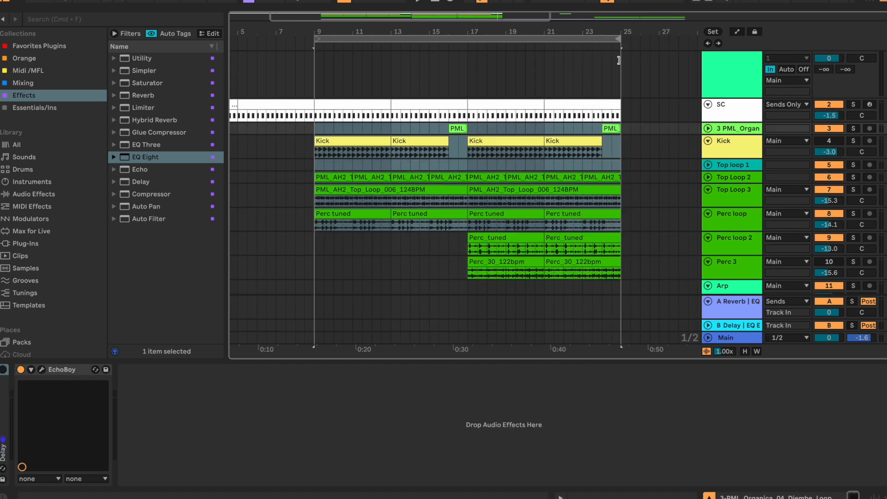
Step: Play the drum arrangement from bar 9 and review the kick, fill, top loop and percussion tracks up to bar 25
click(554, 150)
key(space)
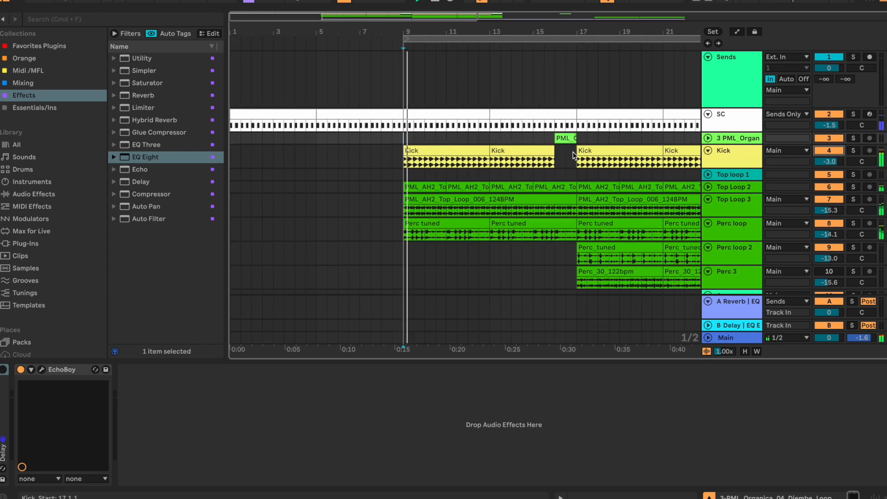
drag(292, 10, 325, 18)
scroll(403, 101, right, 1)
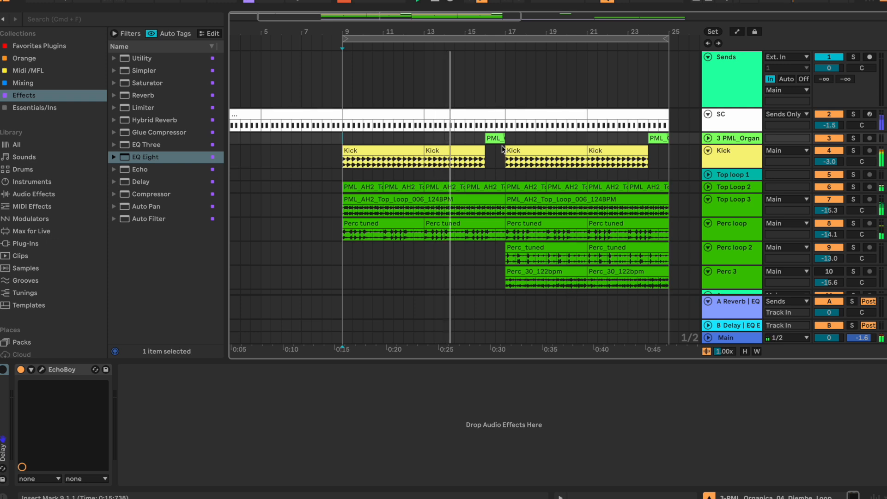
scroll(508, 154, down, 3)
scroll(511, 162, down, 2)
scroll(510, 162, up, 3)
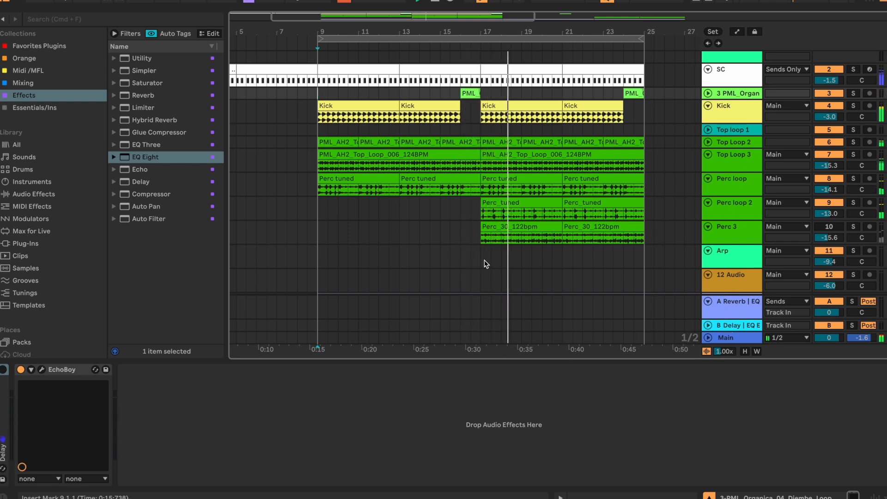
scroll(484, 263, up, 3)
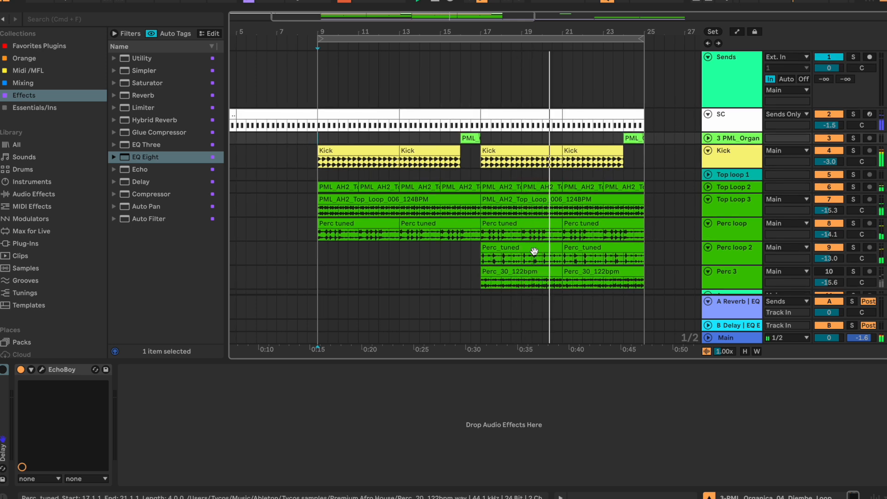
scroll(534, 251, right, 2)
scroll(533, 251, down, 2)
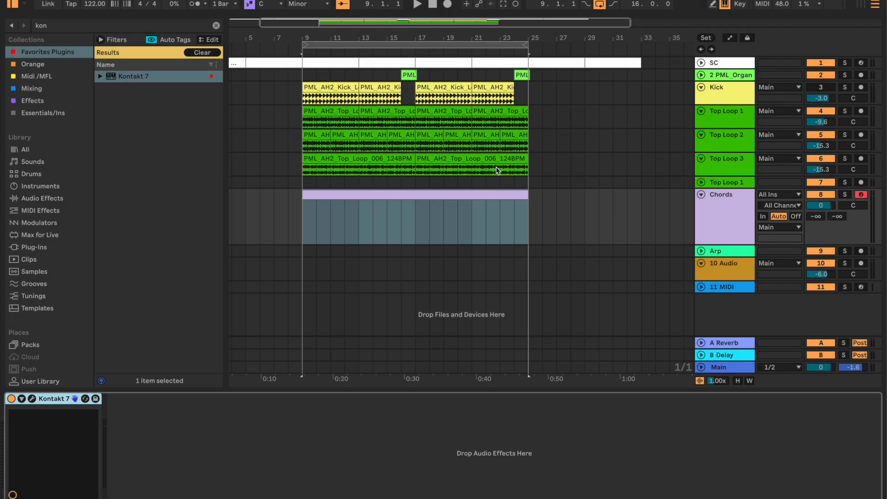
Step: Open the Kontakt 7 instrument of the Chords track and reposition its window
click(32, 398)
drag(454, 132, 395, 117)
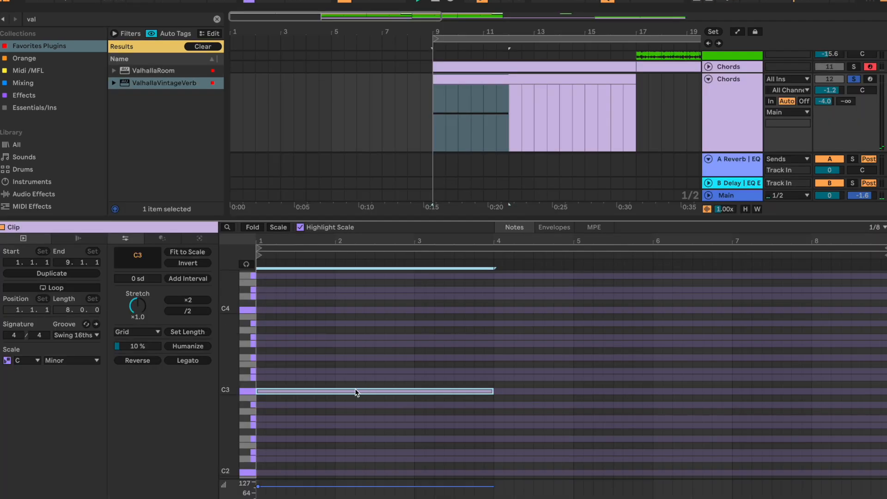
Step: In the second Chords clip, add a C2 note below the C3 and a Bb1 note starting at bar 4
scroll(354, 390, down, 3)
mouse_move(259, 433)
mouse_down()
mouse_move(493, 429)
mouse_move(535, 448)
mouse_up()
key(ctrl+d)
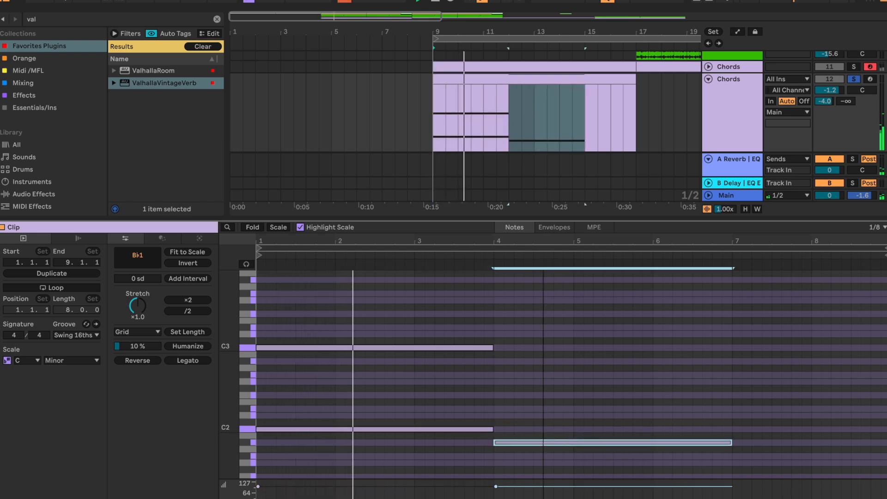
drag(490, 221, 490, 276)
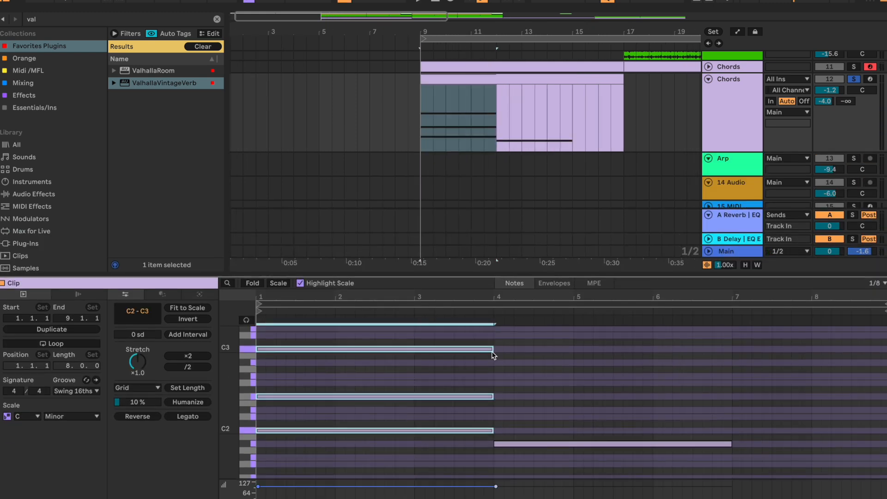
drag(490, 275, 466, 234)
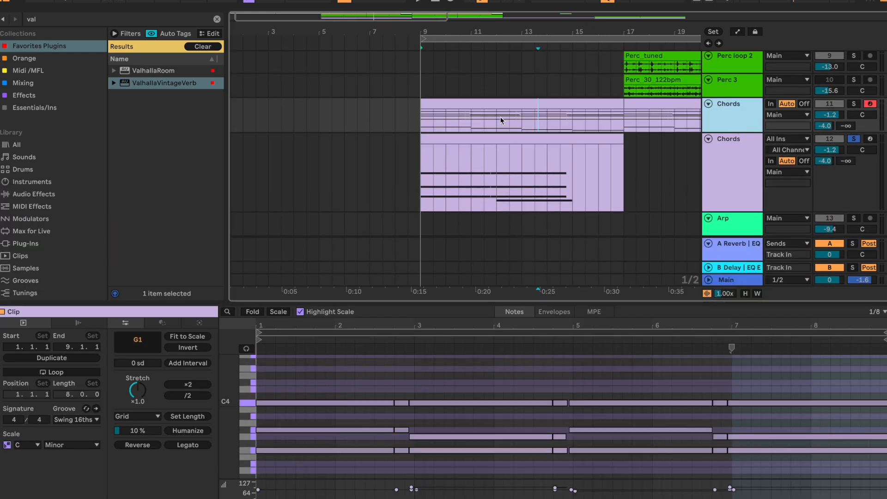
Step: Play the arrangement from bar 9 with the chords and review how the kick, loops and percussion fit together
click(500, 117)
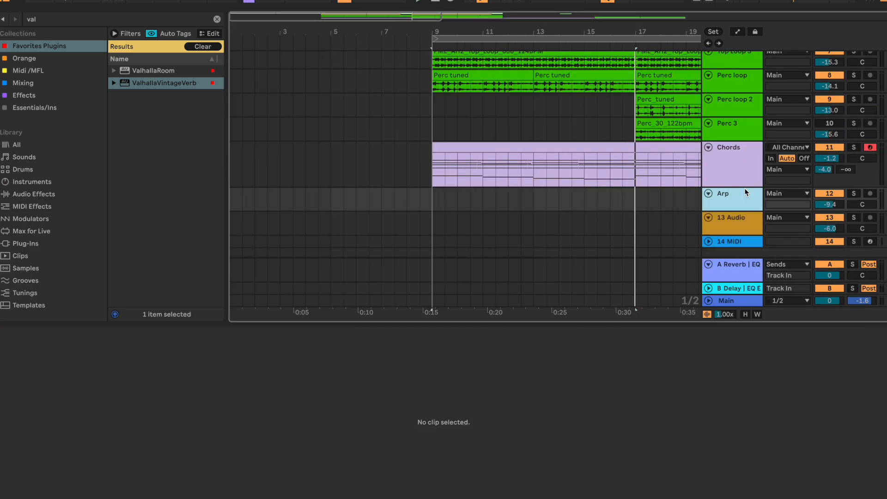
key(space)
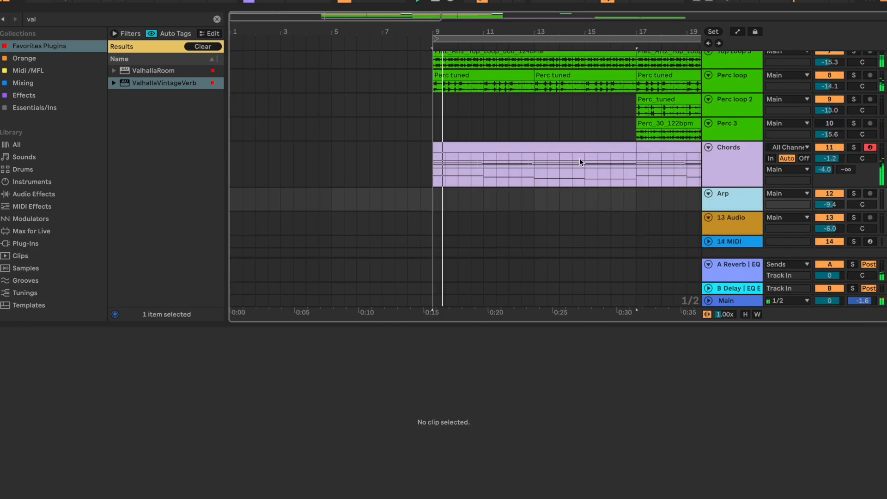
scroll(830, 71, up, 5)
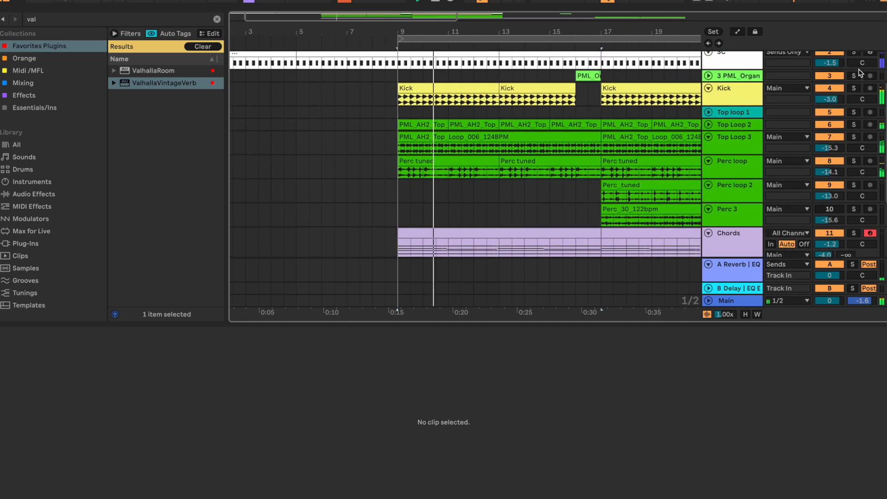
drag(329, 17, 400, 33)
scroll(412, 65, down, 3)
drag(355, 17, 360, 24)
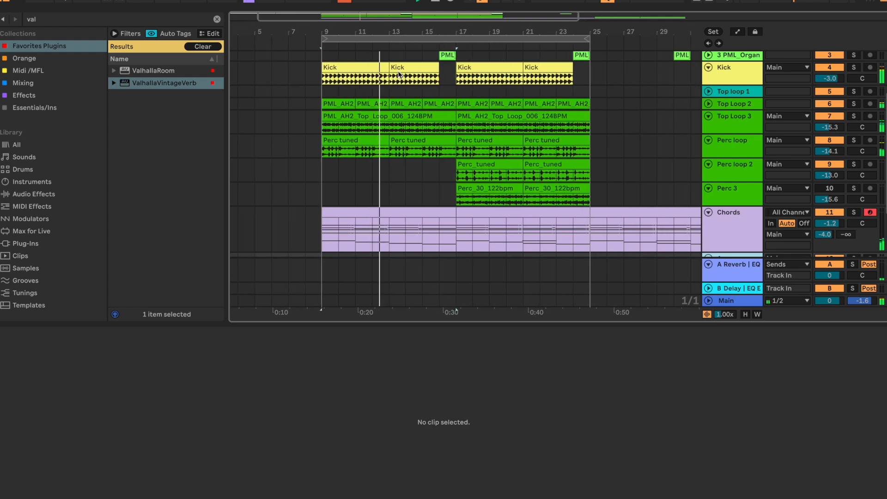
scroll(525, 160, up, 3)
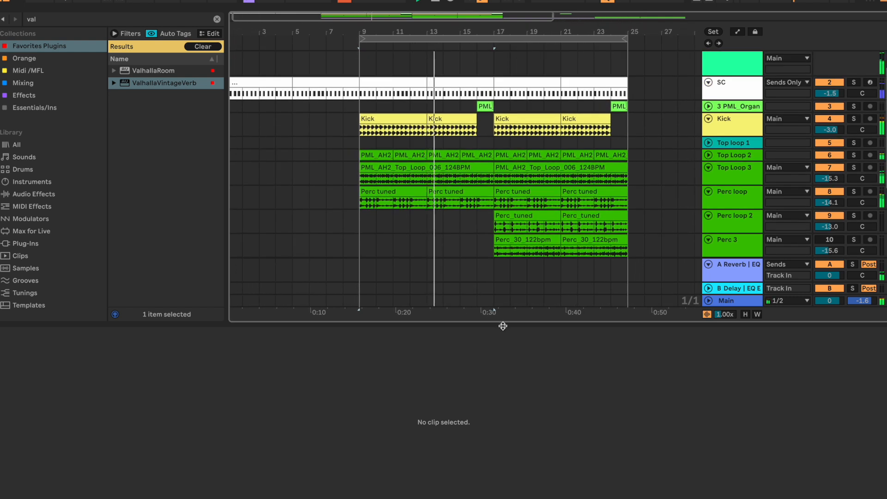
drag(503, 325, 502, 370)
scroll(464, 229, down, 2)
scroll(463, 221, left, 2)
scroll(464, 221, down, 3)
scroll(468, 218, up, 3)
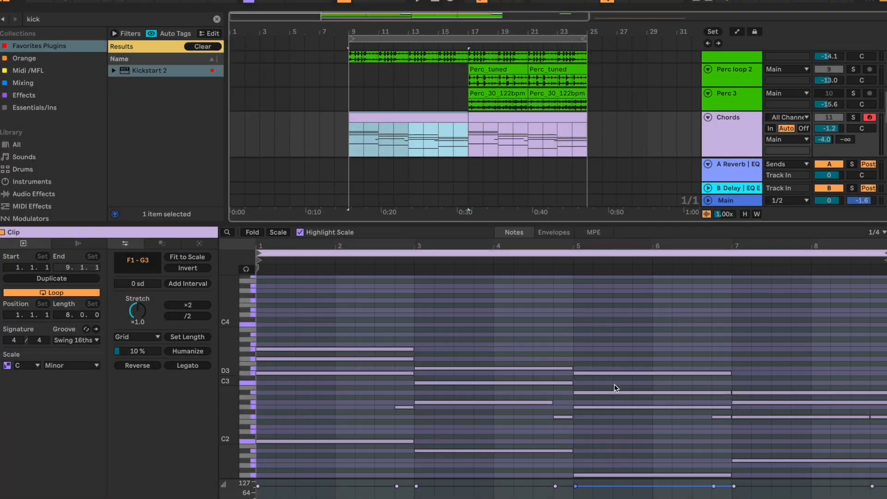
Step: Copy the lowest notes (F1 to C2) of the Chords clip into the empty Bass clip, starting at its beginning
scroll(613, 384, down, 3)
drag(835, 442, 340, 365)
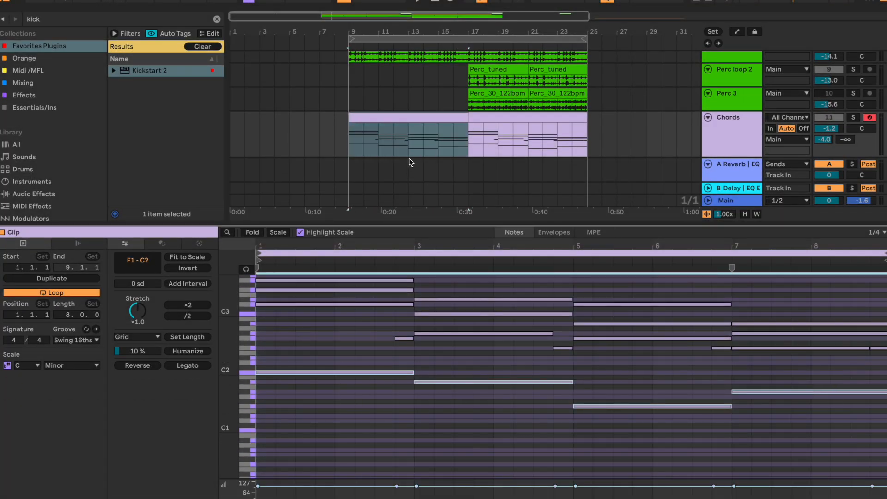
scroll(401, 139, down, 2)
click(386, 125)
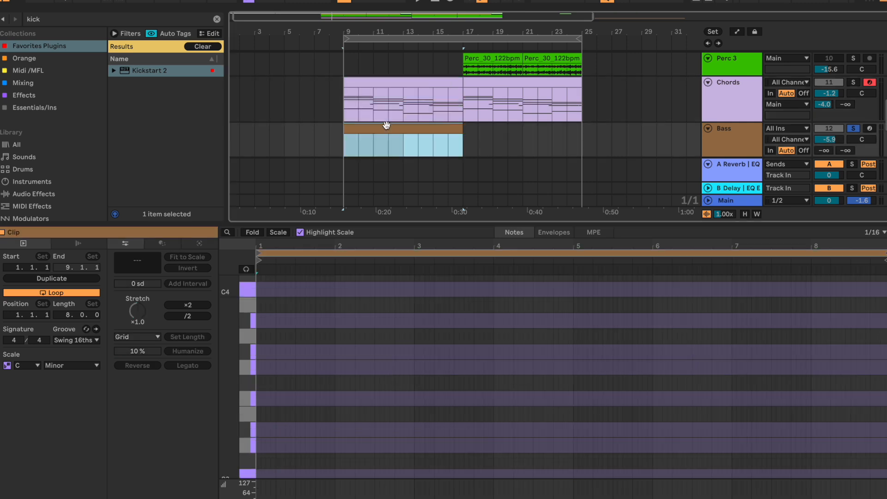
click(260, 380)
key(space)
key(ctrl+v)
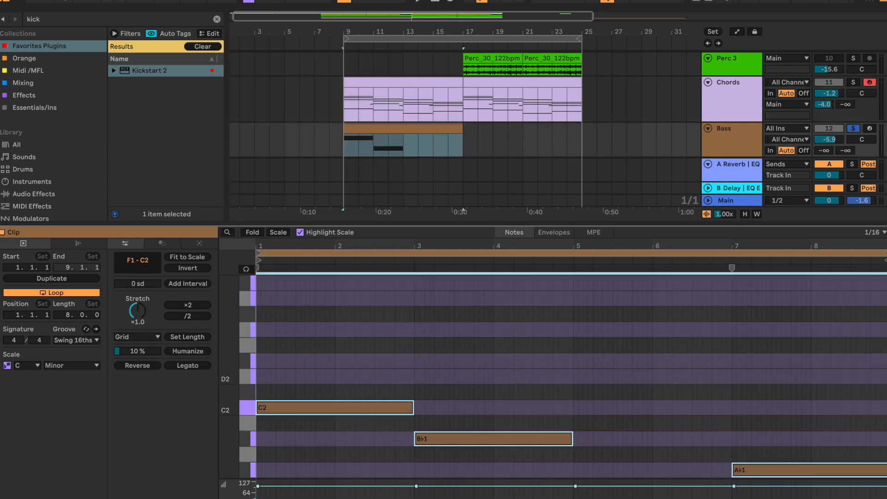
scroll(392, 363, down, 3)
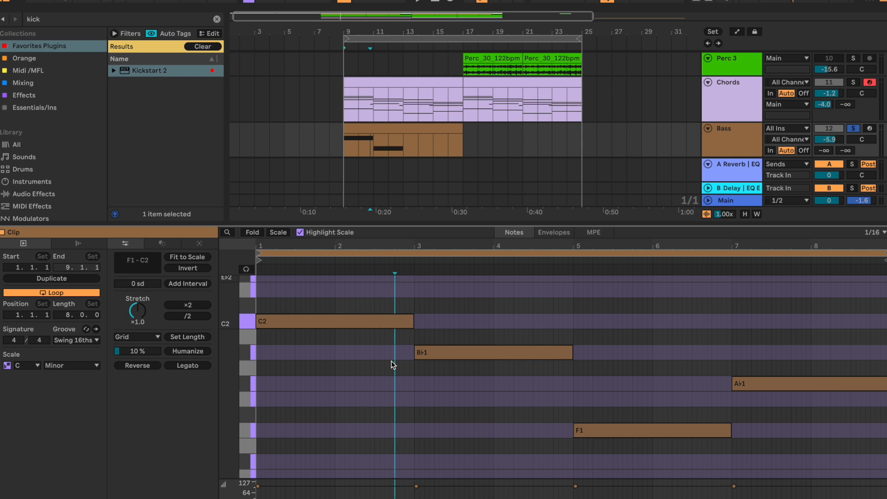
scroll(391, 363, up, 1)
Step: Reduce the height of the clip editor and open the Serum synth on the Bass track
drag(296, 224, 299, 370)
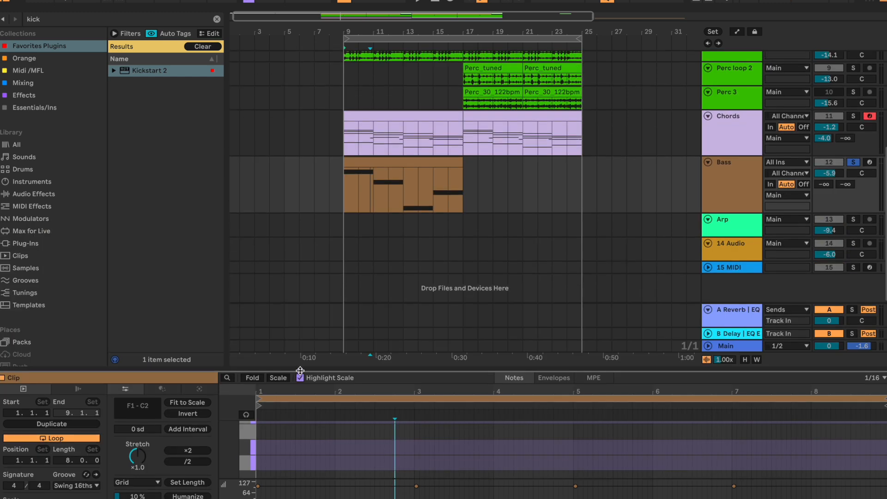
click(836, 159)
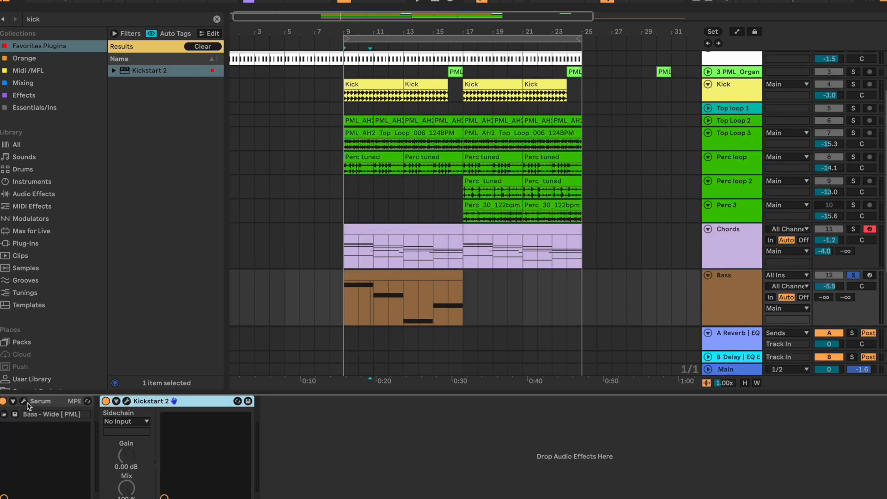
click(23, 401)
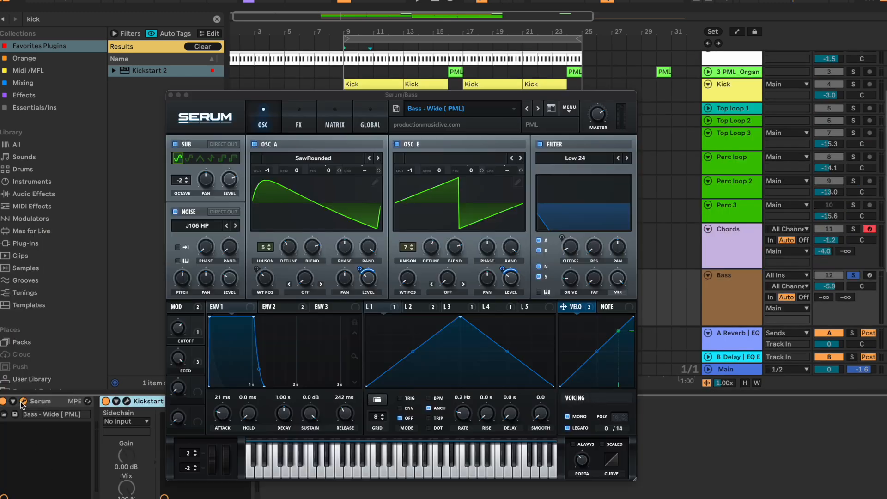
Step: Step through neighbouring Serum presets and back to Bass - Wide [PML], and play the arrangement with the bass from bar 9
click(513, 109)
click(514, 111)
click(526, 108)
click(538, 108)
key(super+alt+p)
key(space)
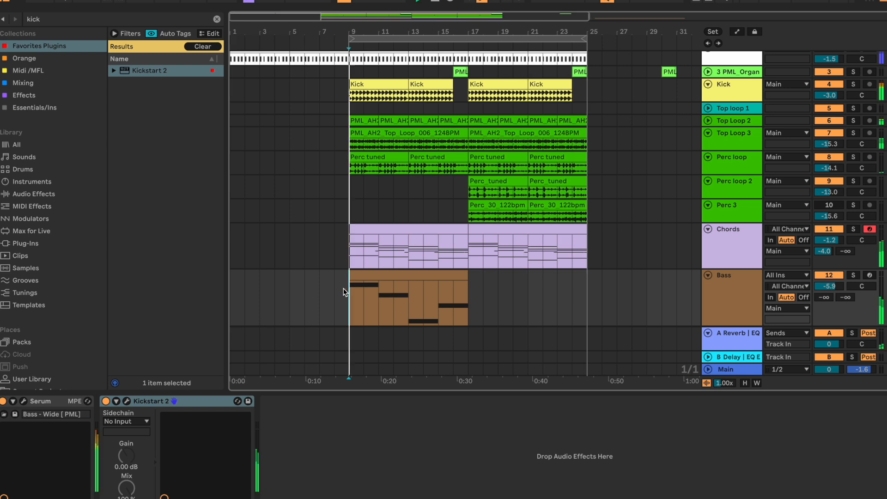
Step: Select the Bass track's volume control and search the browser for "eq"
scroll(342, 287, down, 2)
scroll(343, 288, down, 2)
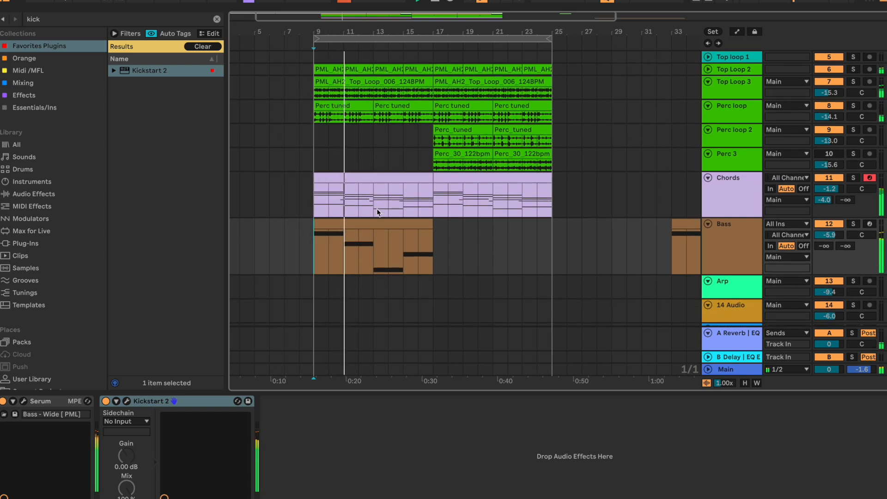
scroll(374, 190, up, 2)
click(829, 236)
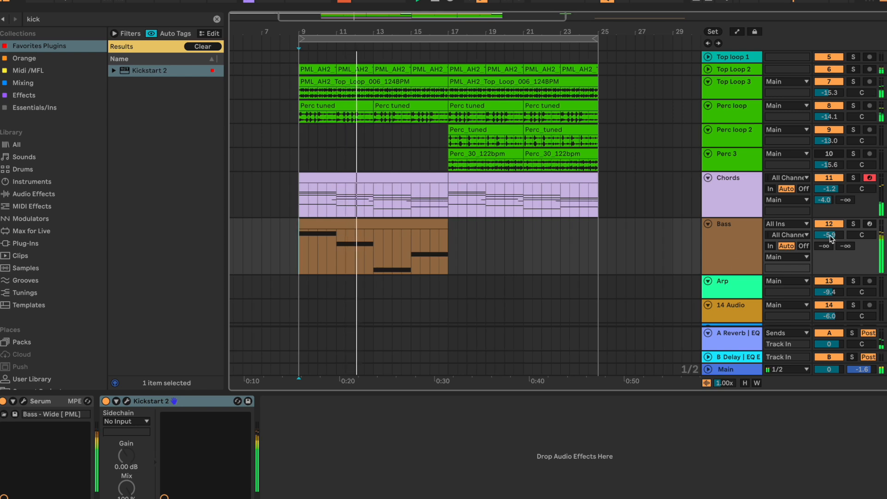
click(45, 18)
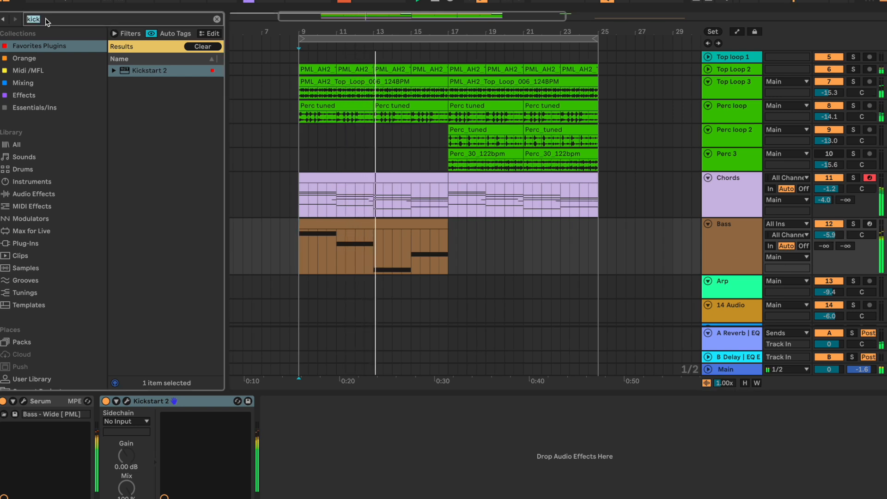
text(eq)
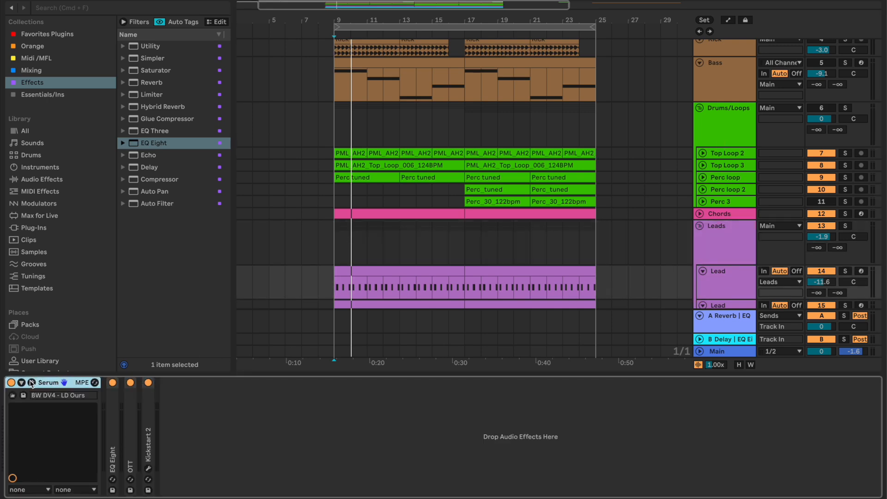
Step: Open the Serum synth on the first Lead track and arm the Chords track and both Lead tracks in turn to audition them
click(32, 382)
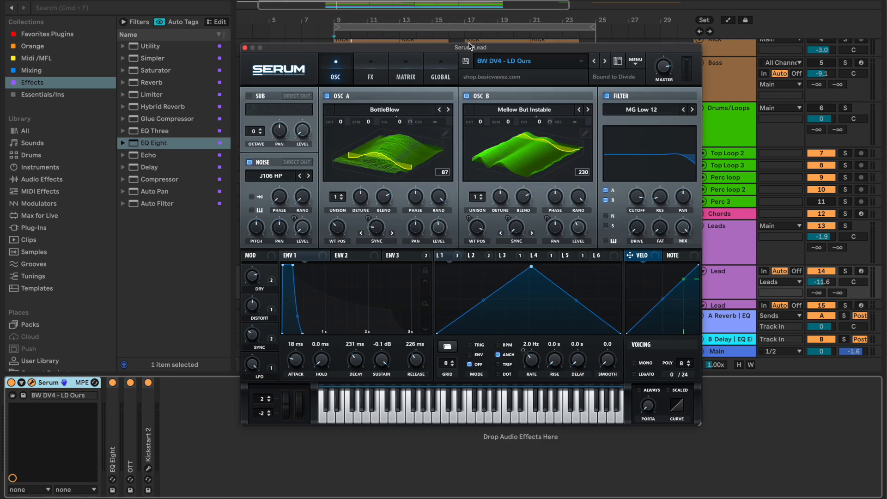
drag(459, 57, 459, 42)
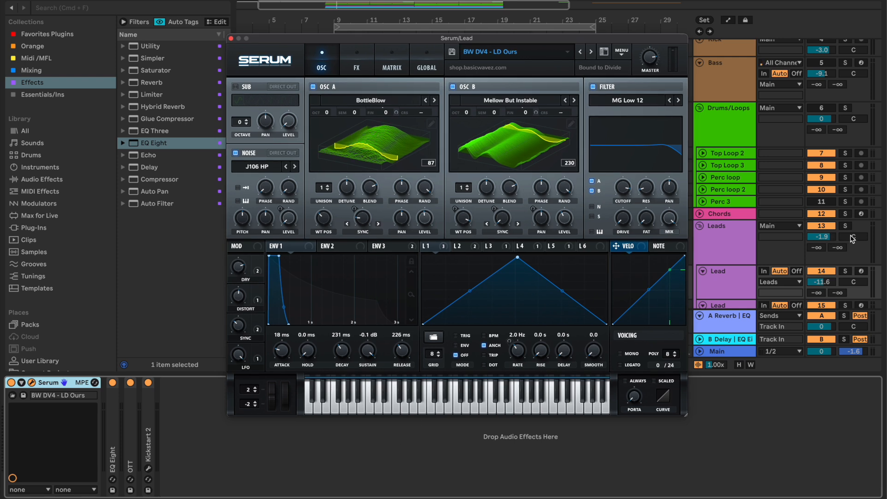
click(862, 213)
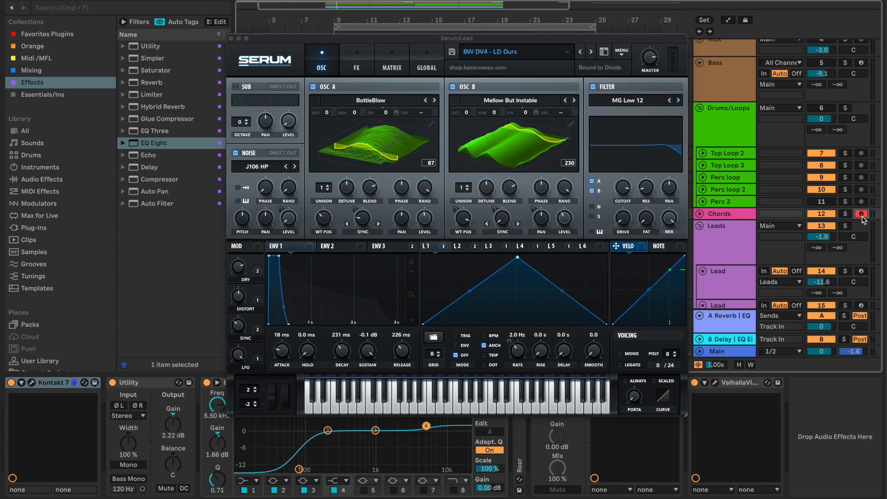
click(860, 271)
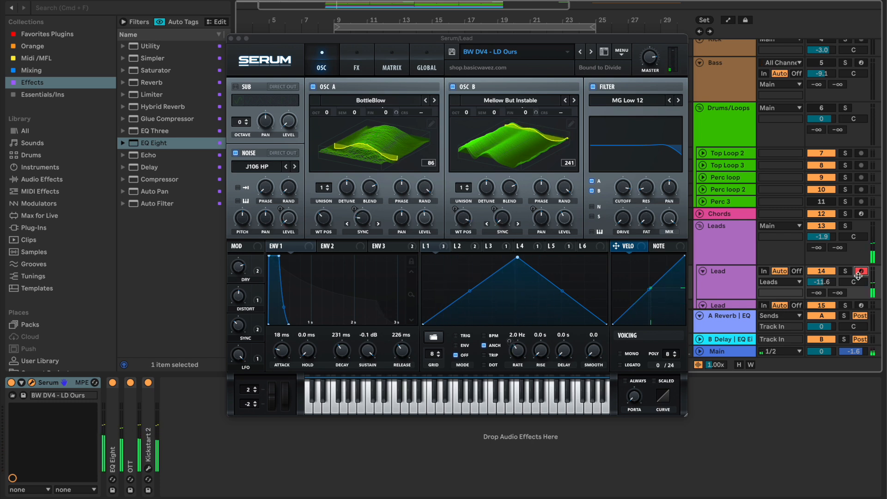
click(861, 305)
Step: Examine the repeated C4 notes in the second Lead clip, unsolo the Leads group and restart playback from bar 9
scroll(791, 226, down, 3)
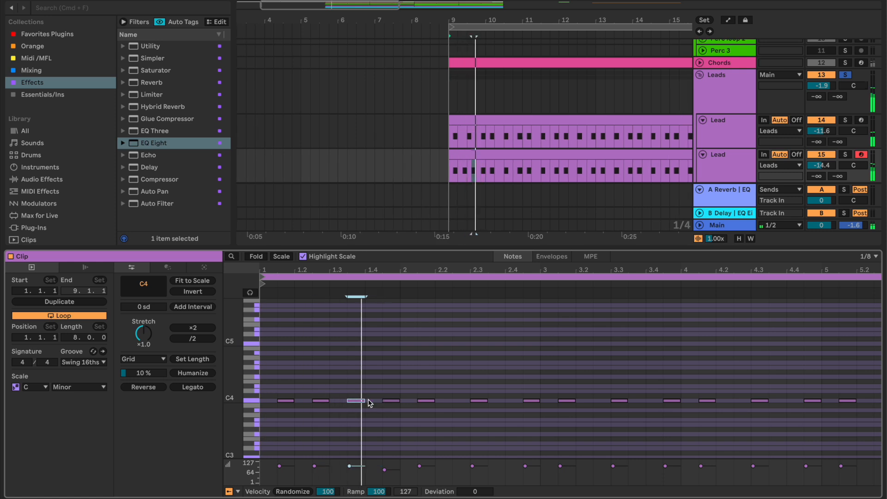
scroll(338, 403, down, 3)
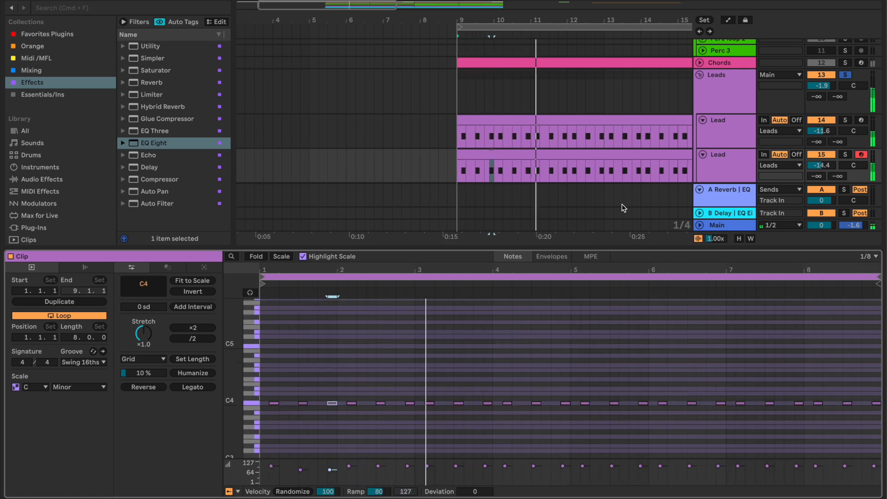
click(846, 75)
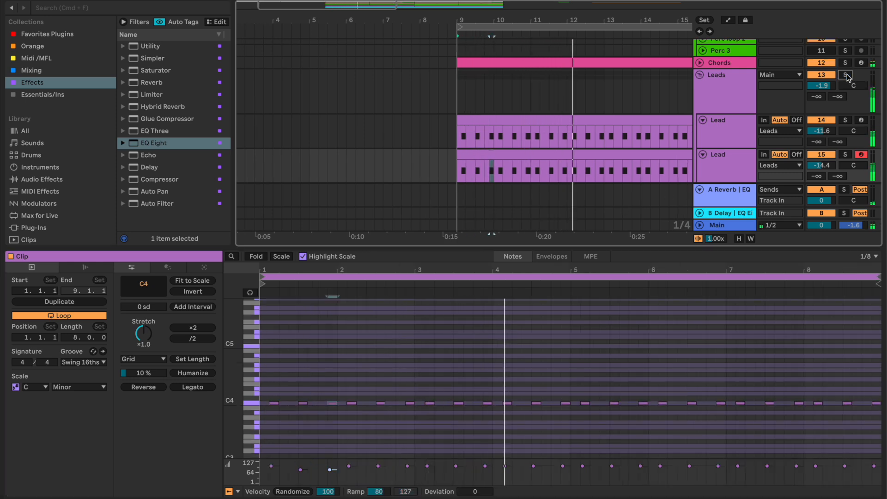
key(space)
key(space)
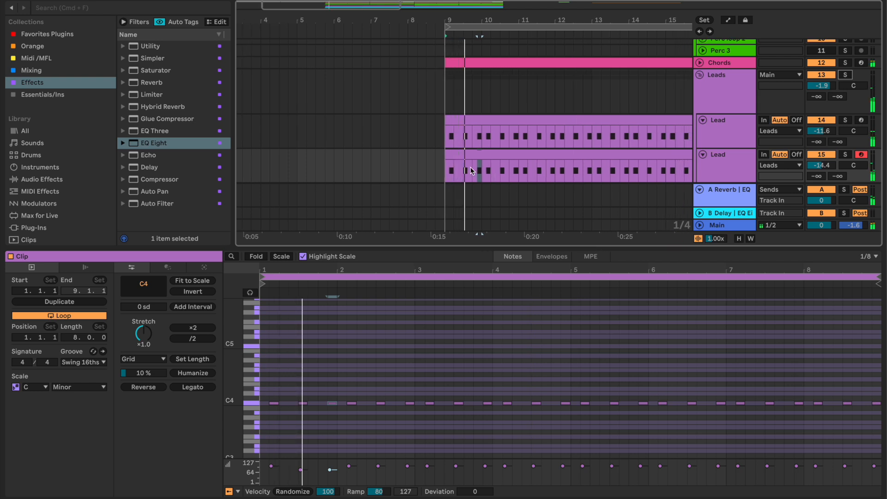
Step: Enlarge the arrangement area and select the clips on both Lead tracks in turn to compare their notes
drag(446, 247, 446, 268)
click(329, 365)
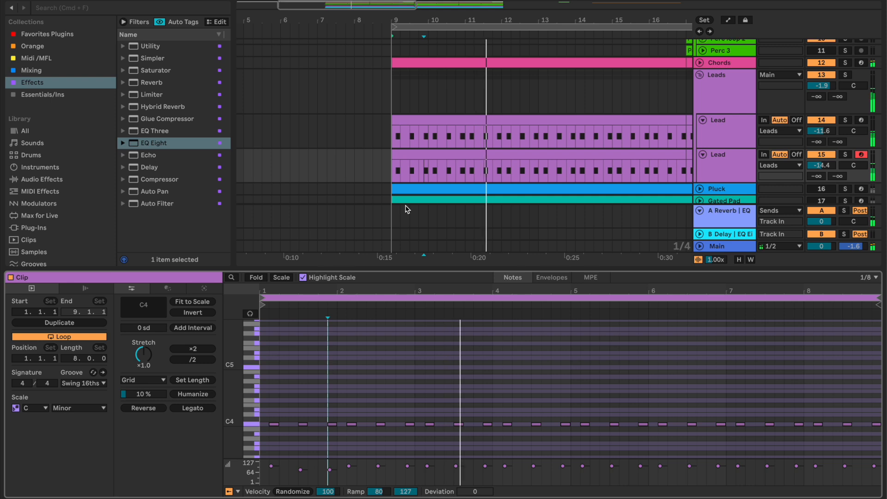
click(453, 168)
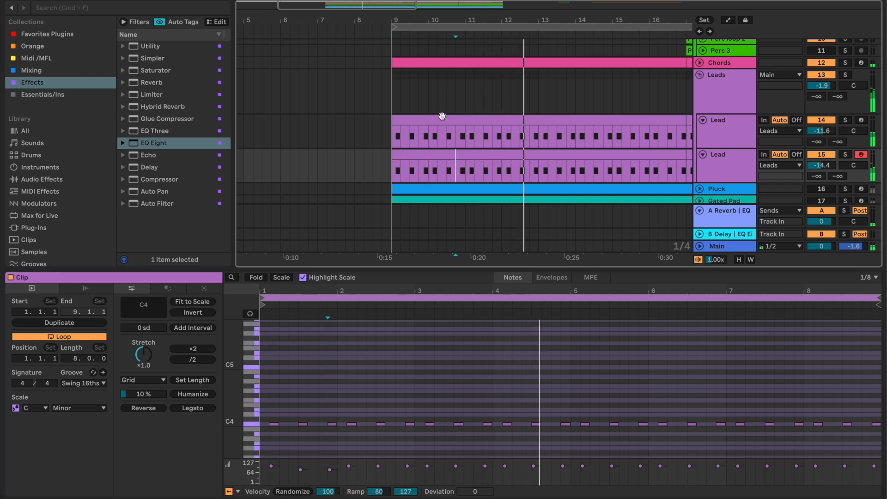
click(454, 138)
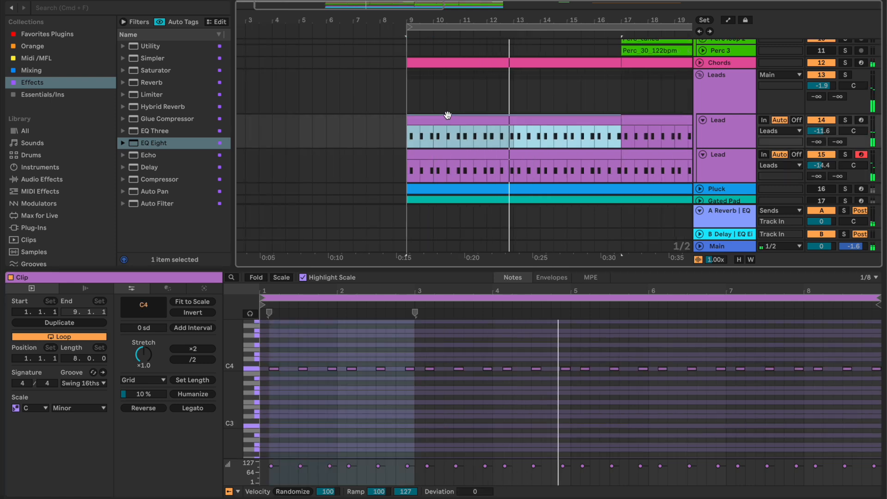
click(439, 155)
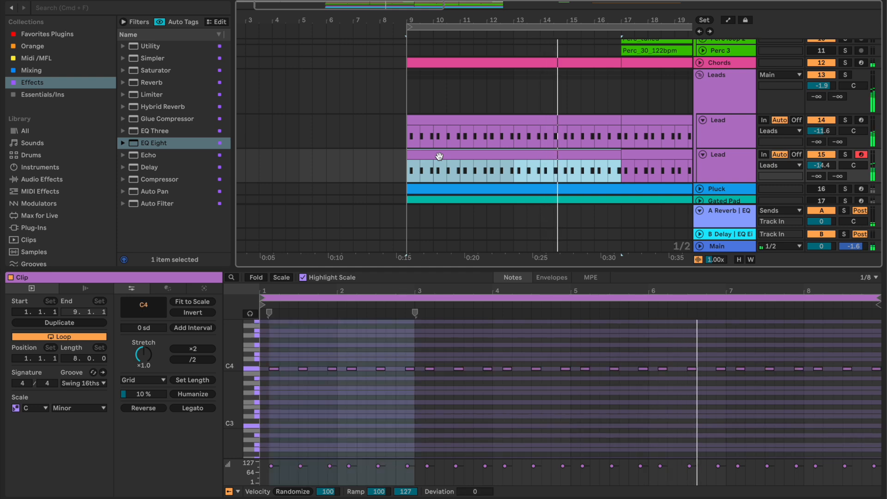
Step: Show the first Lead track's devices and expand its EQ Eight and OTT effects
scroll(439, 156, down, 3)
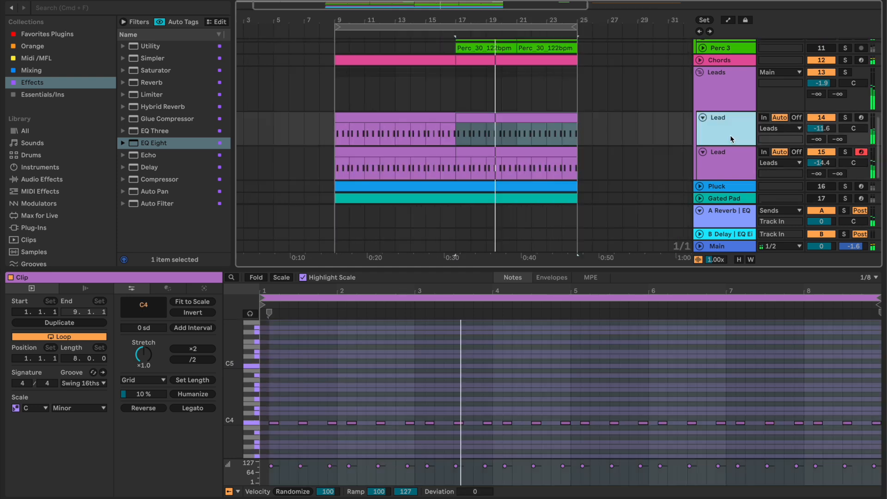
double_click(729, 135)
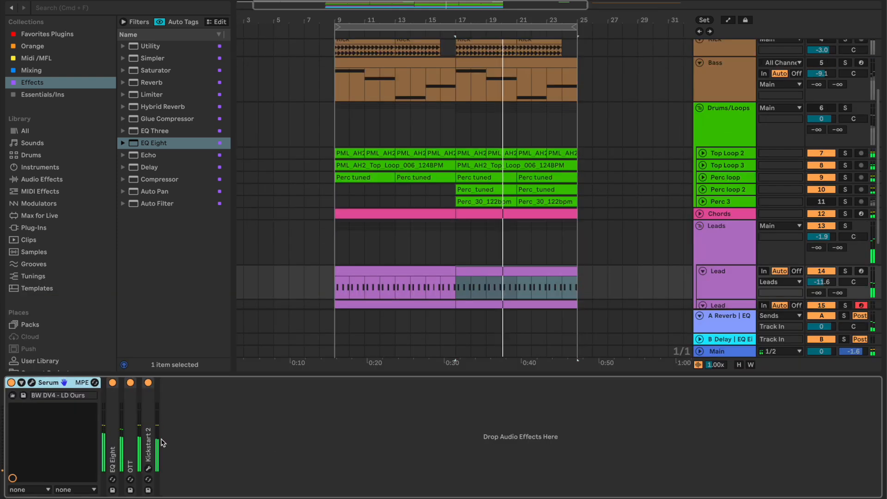
double_click(111, 447)
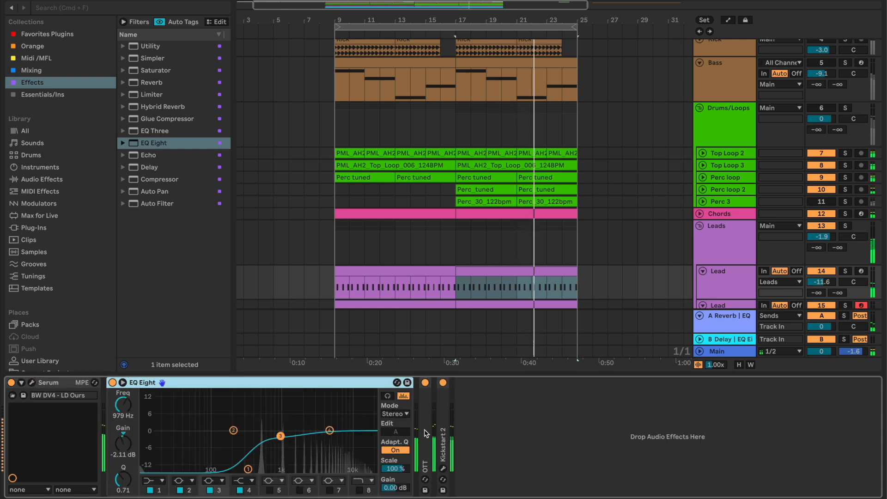
double_click(421, 430)
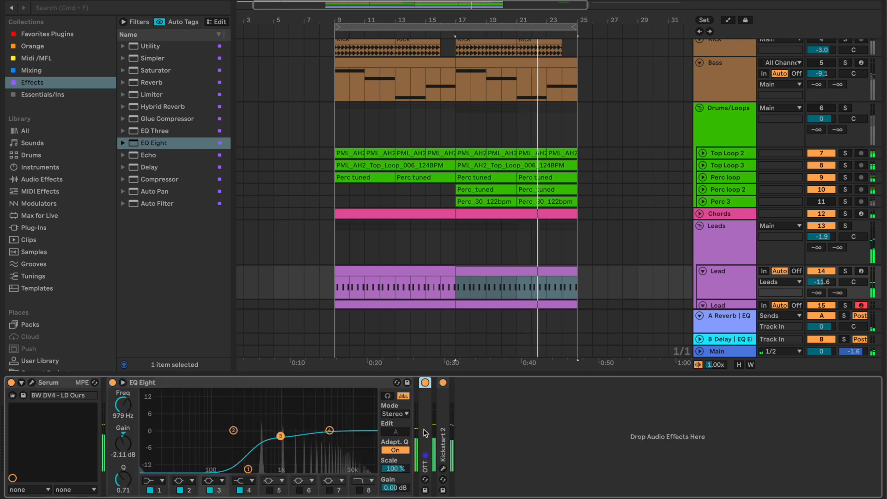
Step: Change band 1 of the Lead's EQ Eight to a low cut at 170 Hz, then expand and open Kickstart 2
click(155, 480)
click(153, 424)
drag(248, 439, 228, 447)
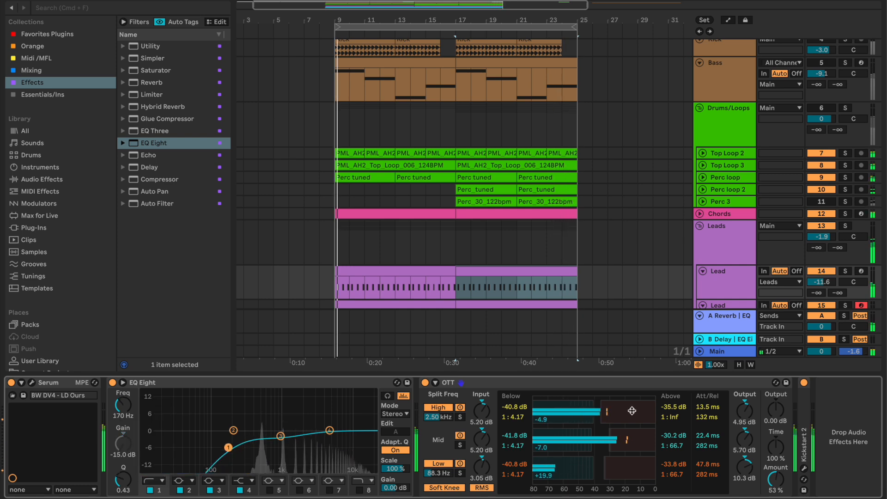
double_click(802, 437)
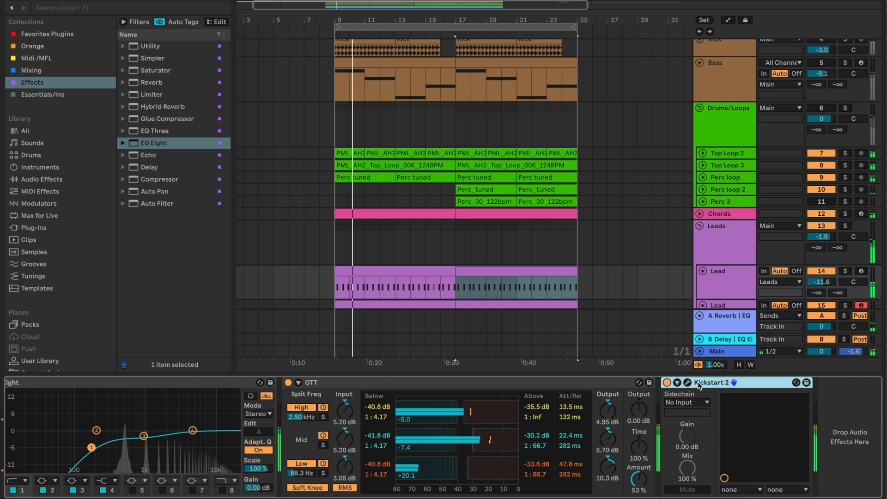
click(688, 383)
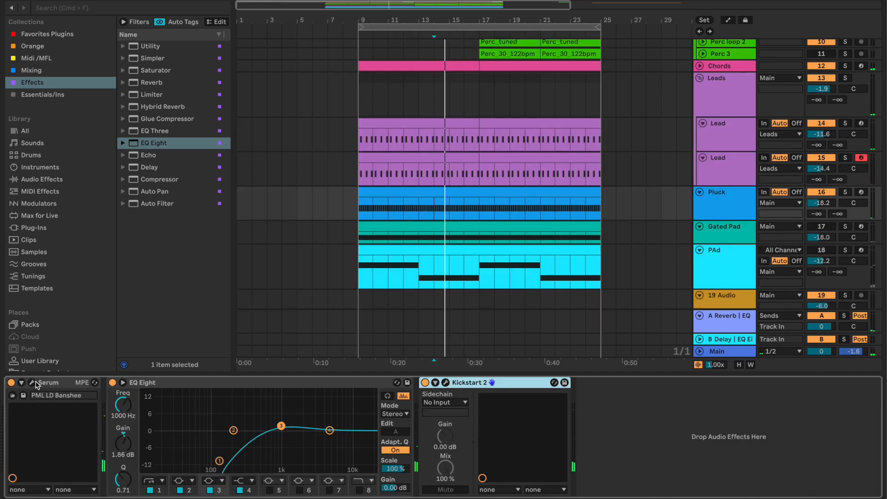
Step: Open the Pluck track's Serum synth, solo Pluck, Gated Pad and PAd in turn to hear them, and close the synth
click(35, 382)
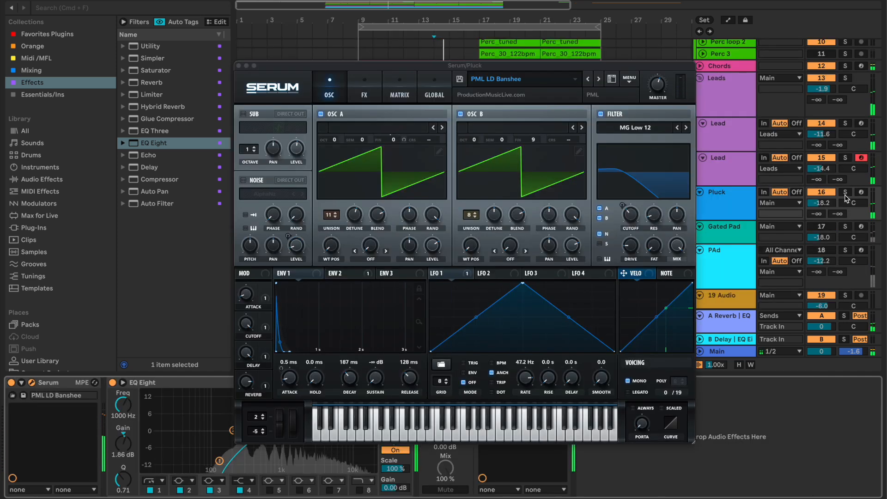
click(844, 193)
drag(345, 65, 298, 220)
click(845, 227)
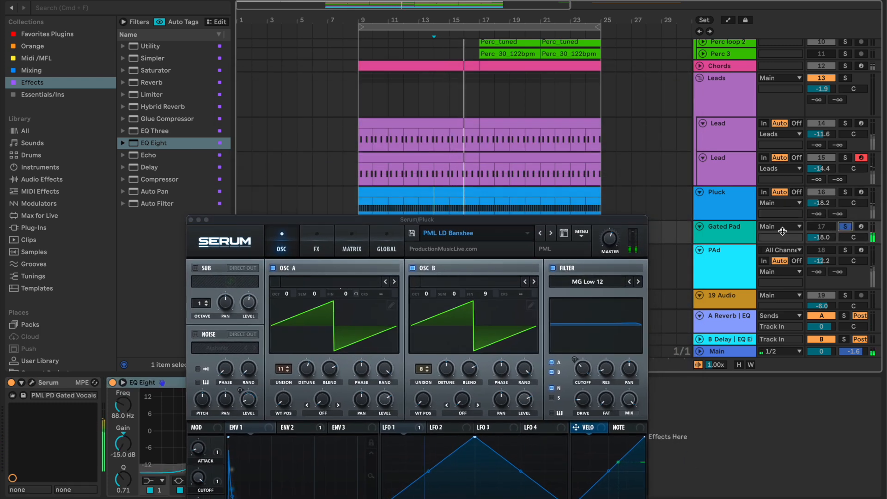
drag(477, 223, 477, 320)
scroll(785, 217, down, 3)
click(846, 216)
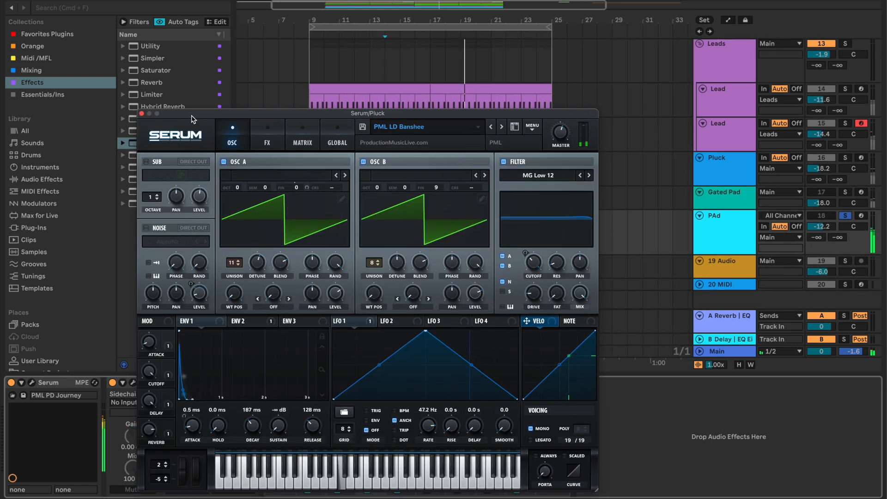
click(142, 113)
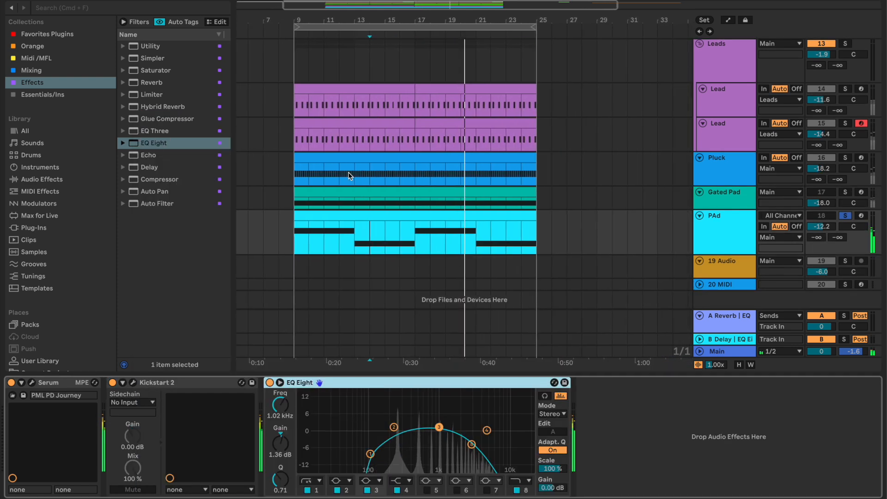
Step: Change band 1 of the Gated Pad track's EQ Eight to a steep low cut
scroll(348, 174, up, 3)
click(721, 212)
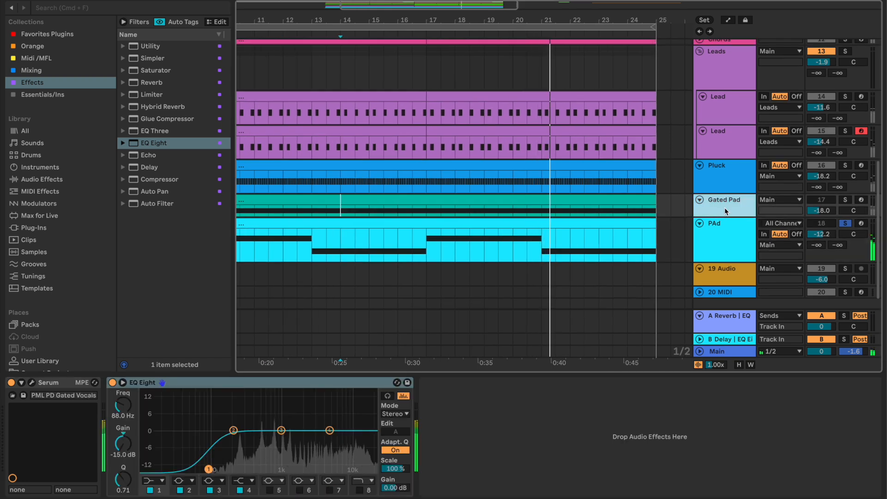
click(149, 481)
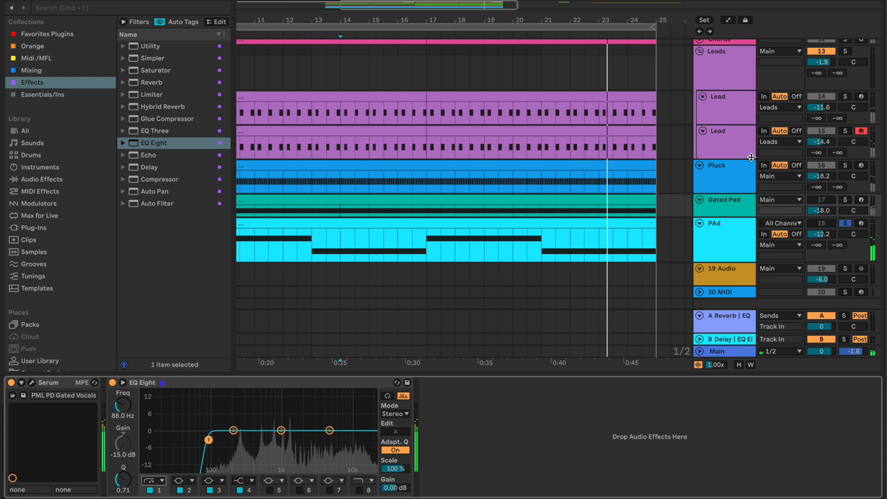
Step: Inspect the Kickstart 2 ducking curve on the Pluck track, close the plugin and select the PAd track
click(721, 175)
click(446, 383)
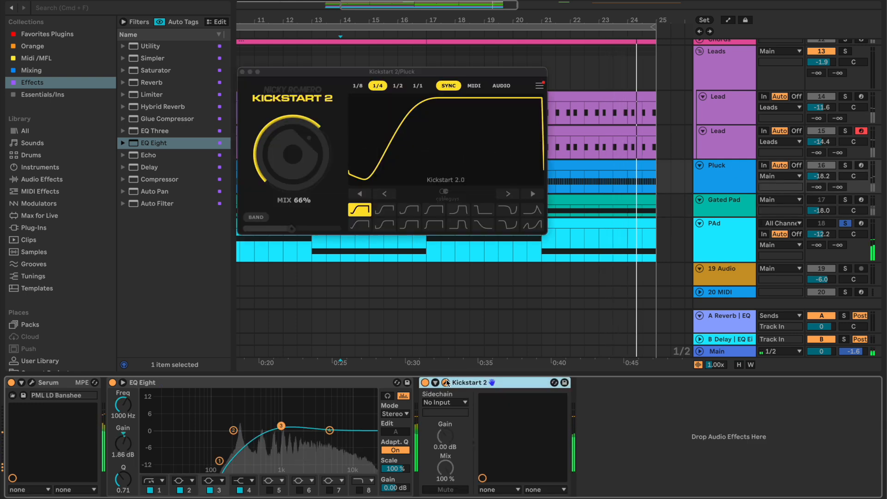
click(241, 73)
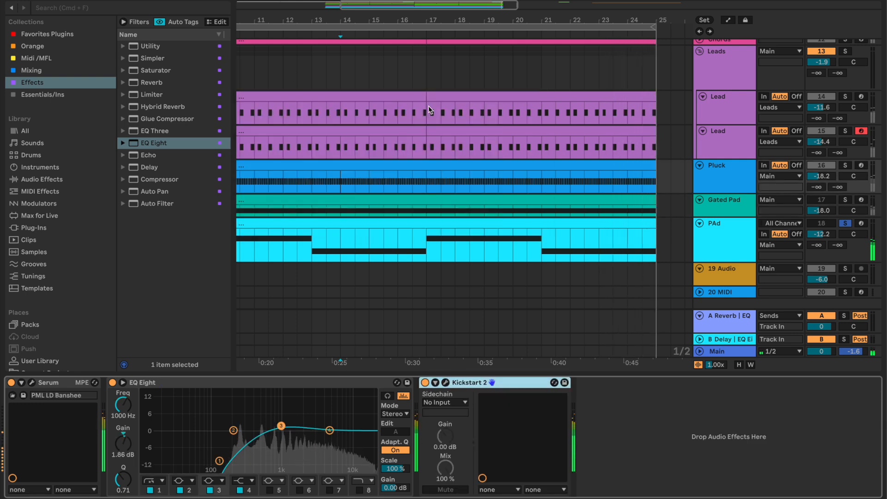
click(736, 246)
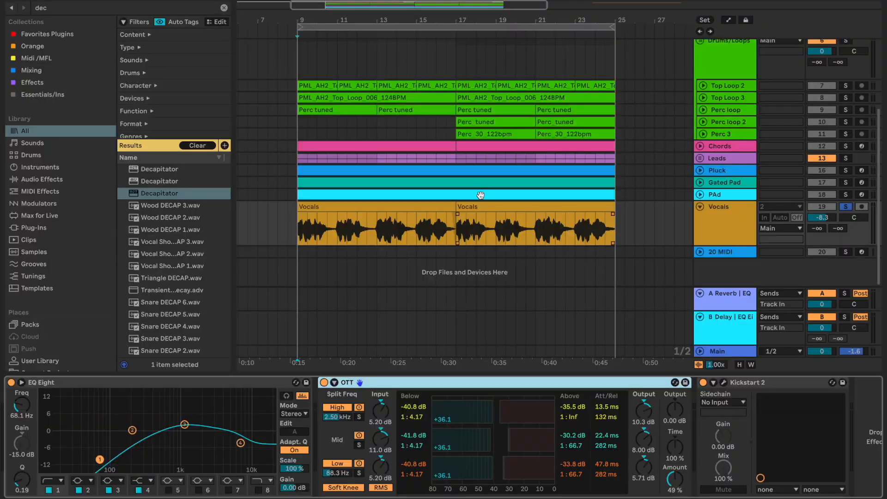
Step: Play the soloed Vocals from bar 9 and fold and unfold its OTT and Kickstart 2 effects to review the chain
key(space)
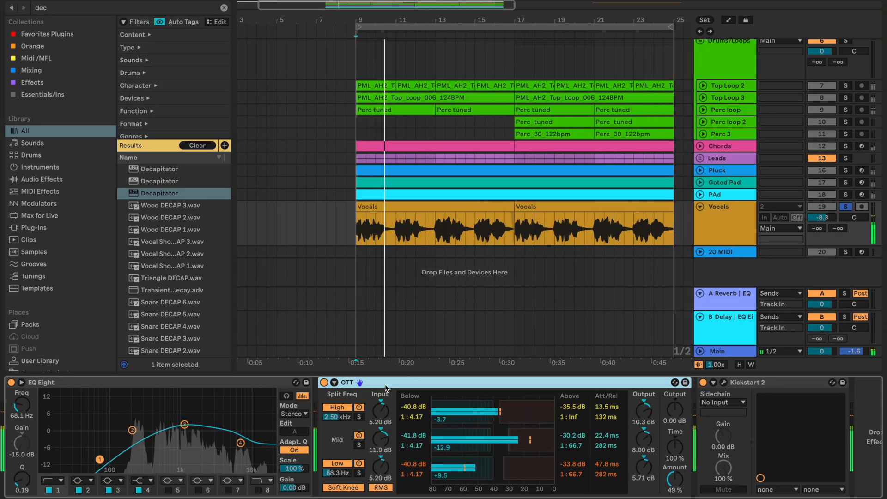
double_click(385, 386)
double_click(385, 385)
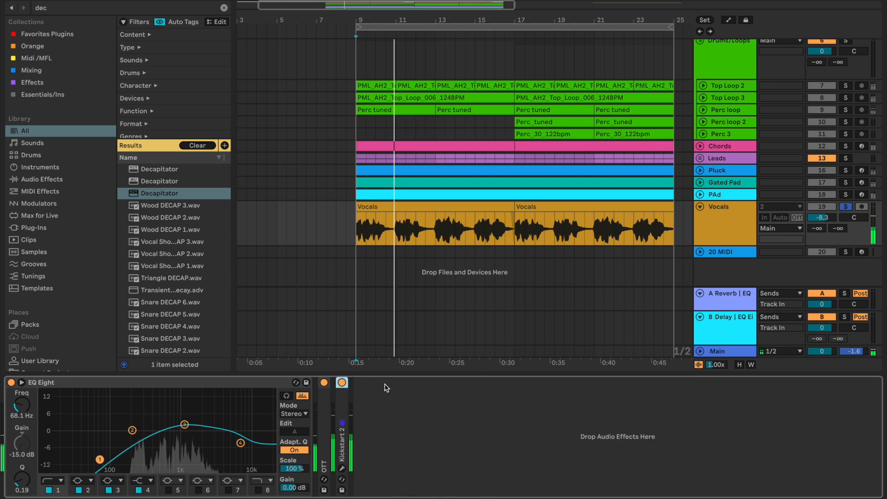
double_click(326, 416)
double_click(712, 436)
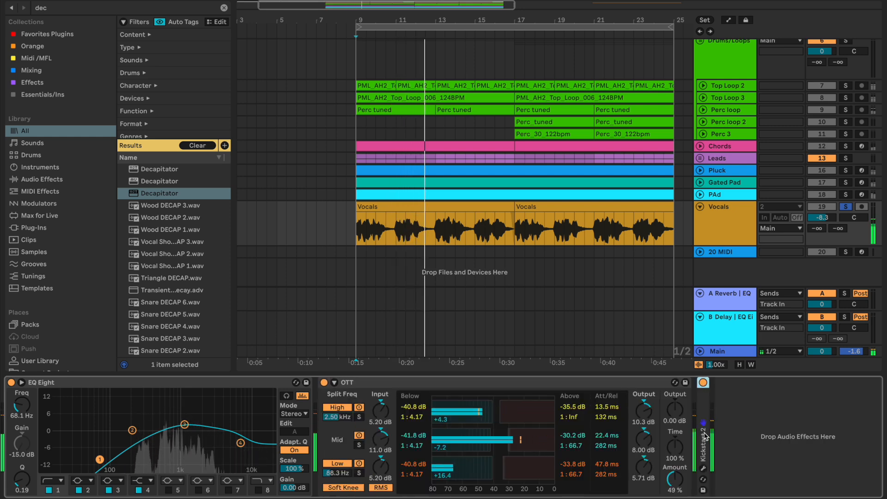
Step: Solo the Chords track alongside the Vocals and play both from bar 9
scroll(279, 264, left, 3)
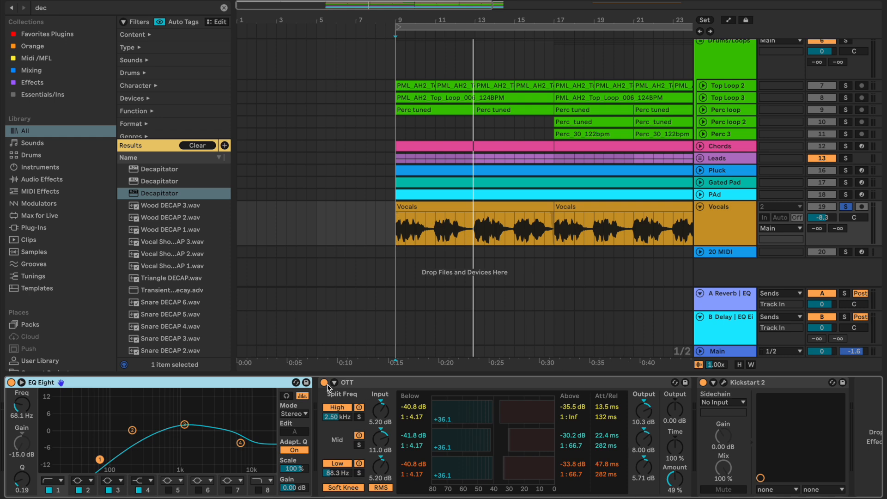
click(846, 146)
key(space)
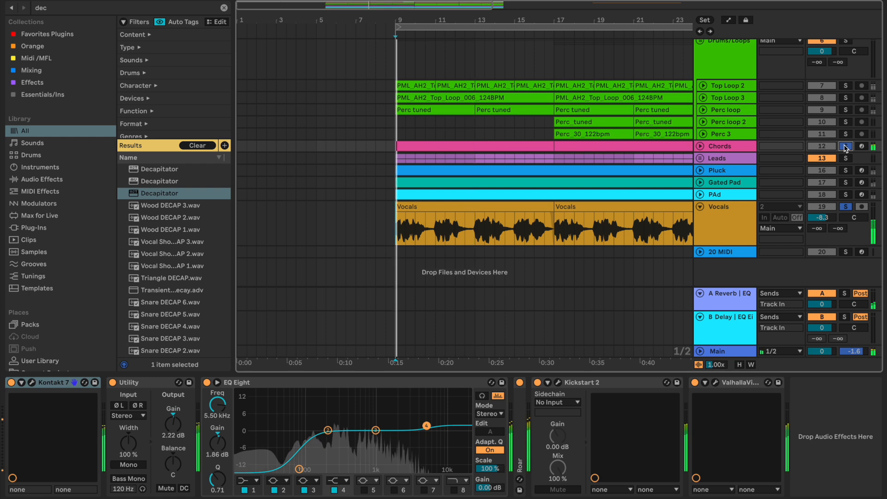
scroll(608, 157, right, 5)
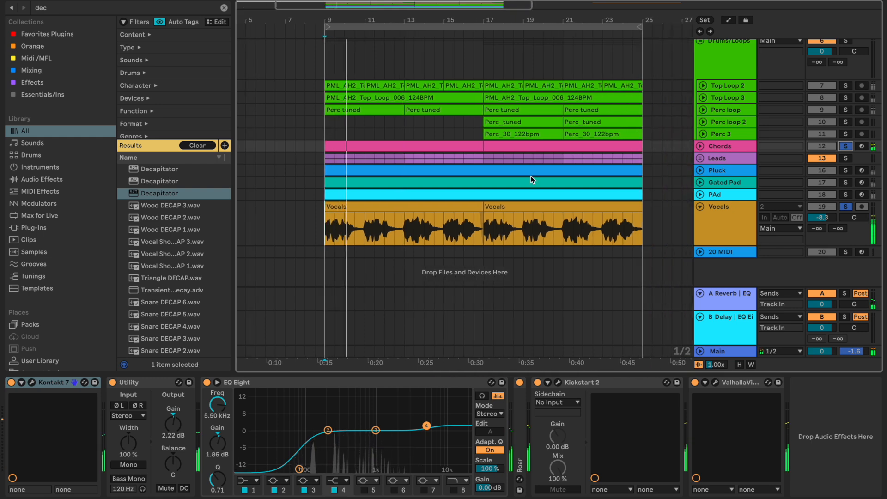
scroll(530, 176, up, 3)
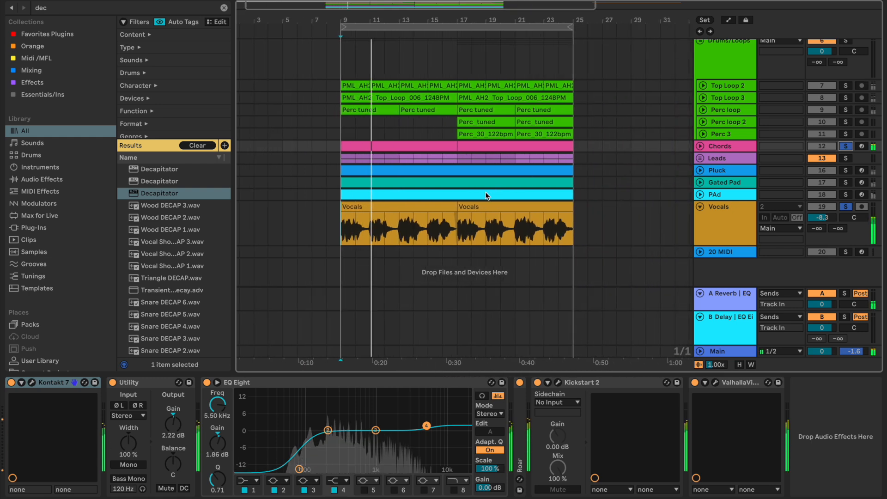
scroll(449, 190, left, 2)
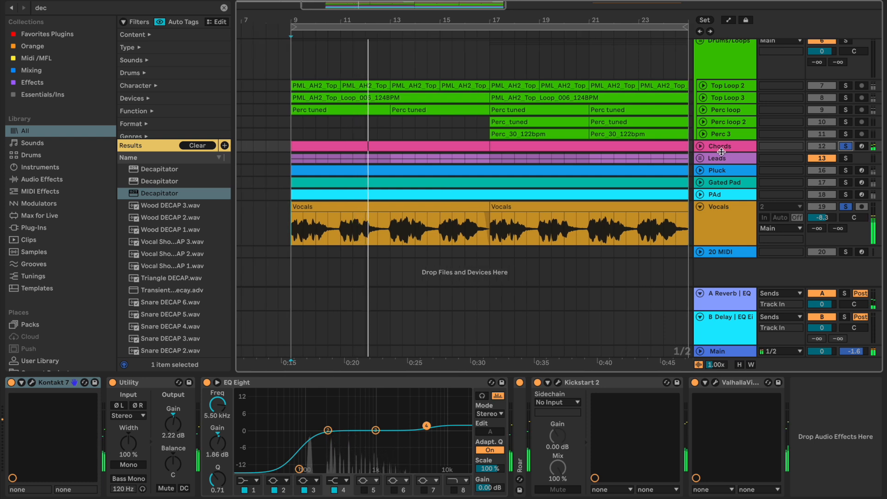
Step: Increase the height of the Chords track and fold the Drums/Loops group
drag(721, 152, 720, 165)
scroll(719, 128, up, 5)
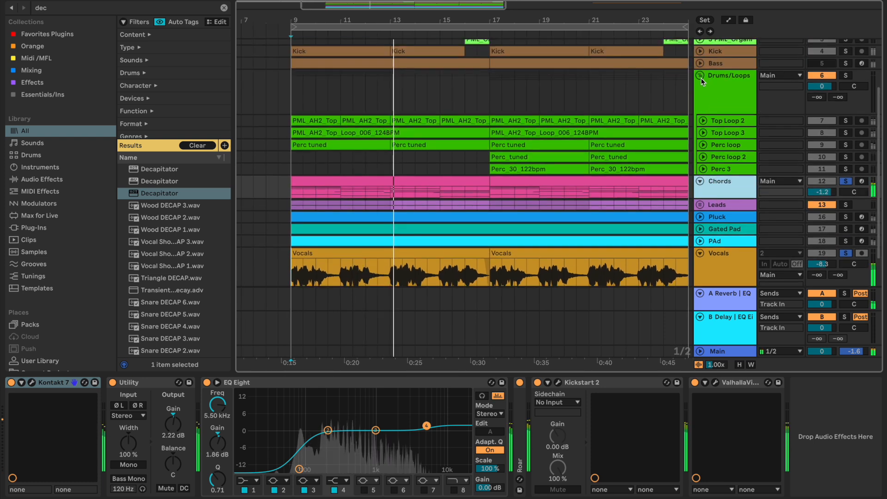
click(704, 114)
click(703, 113)
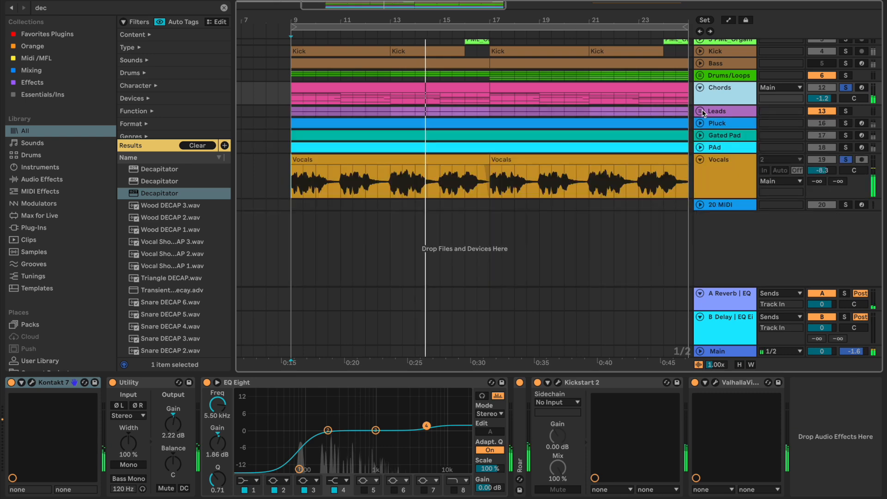
click(719, 201)
scroll(848, 109, up, 2)
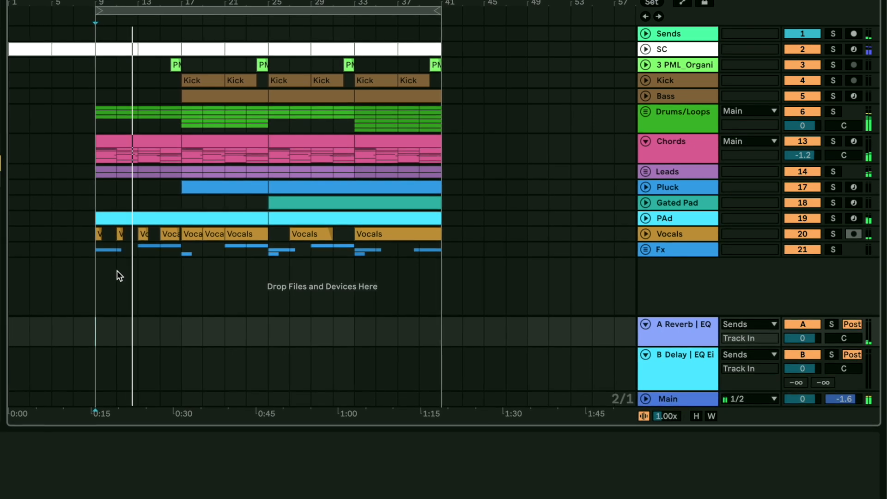
Step: Unfold the Drums/Loops group in the extended arrangement and reduce the height of its group track
scroll(150, 183, up, 5)
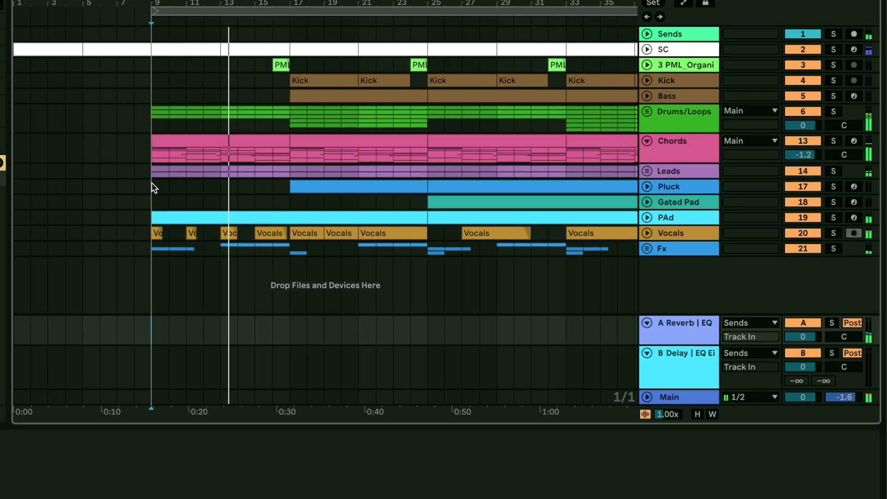
scroll(155, 185, right, 5)
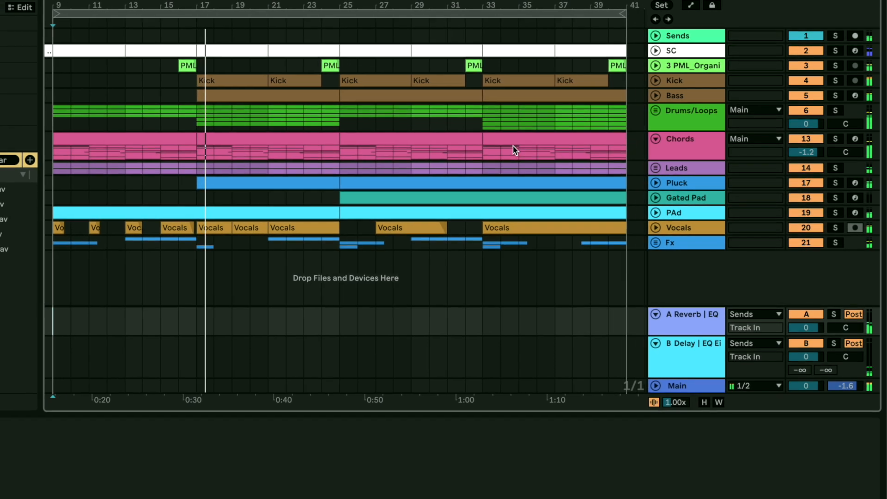
click(656, 111)
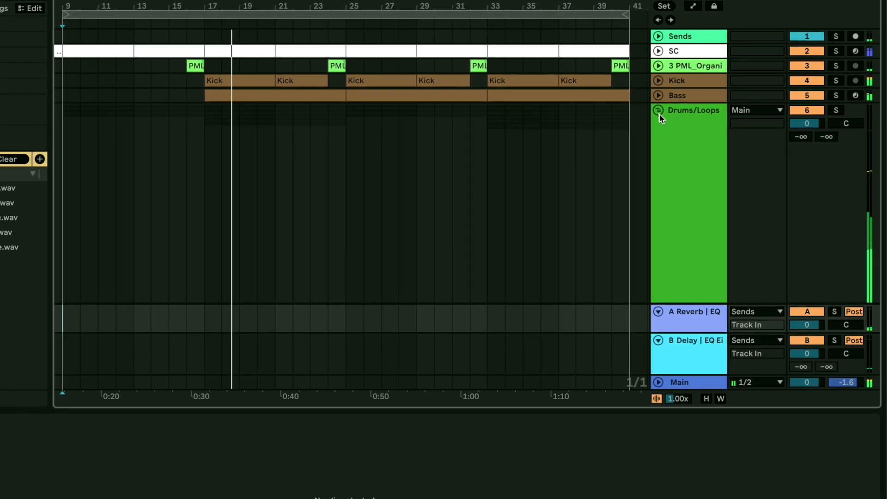
scroll(670, 194, down, 3)
scroll(671, 194, down, 3)
drag(687, 214, 692, 49)
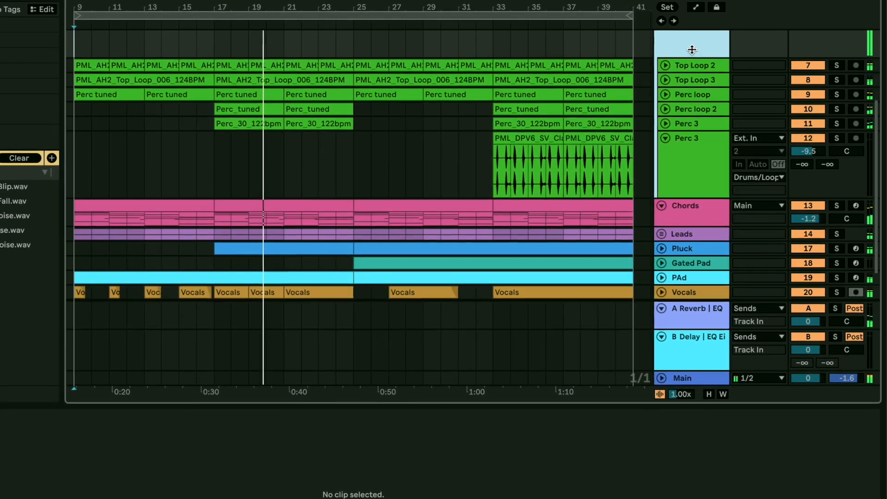
scroll(695, 93, up, 3)
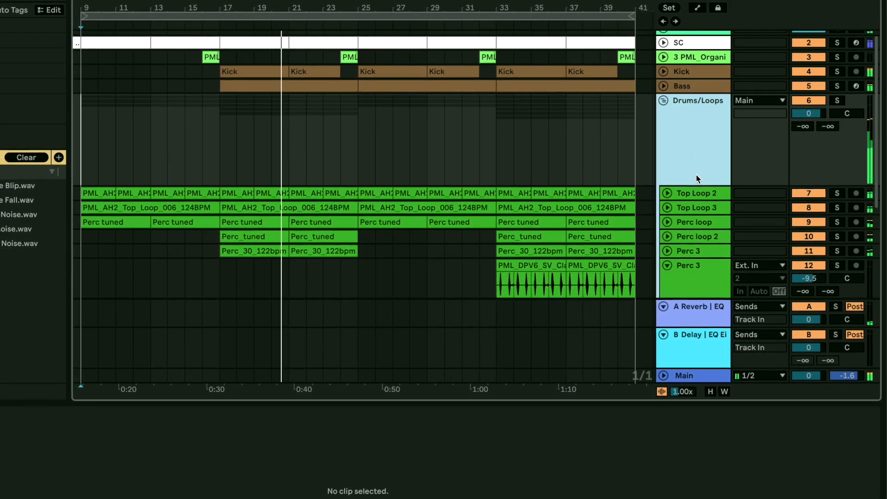
drag(696, 186, 703, 126)
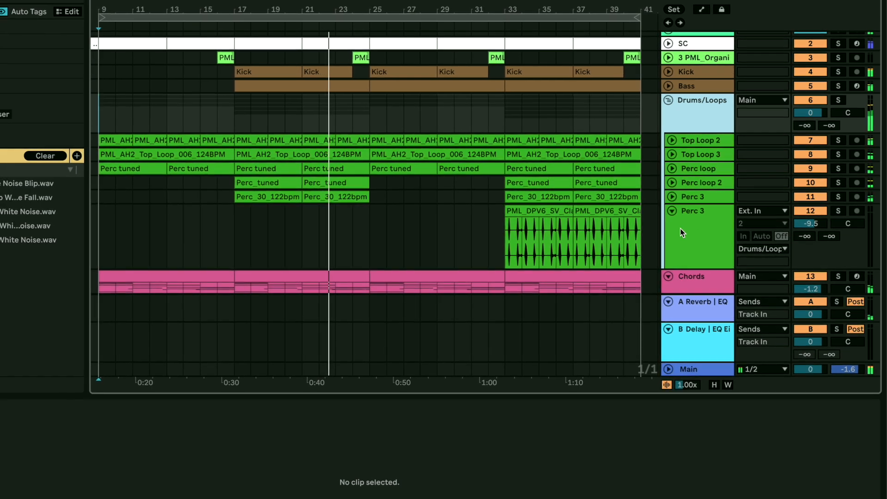
Step: Move the Chords track into the Drums/Loops group and reduce the height of the expanded Perc 3 track
click(699, 268)
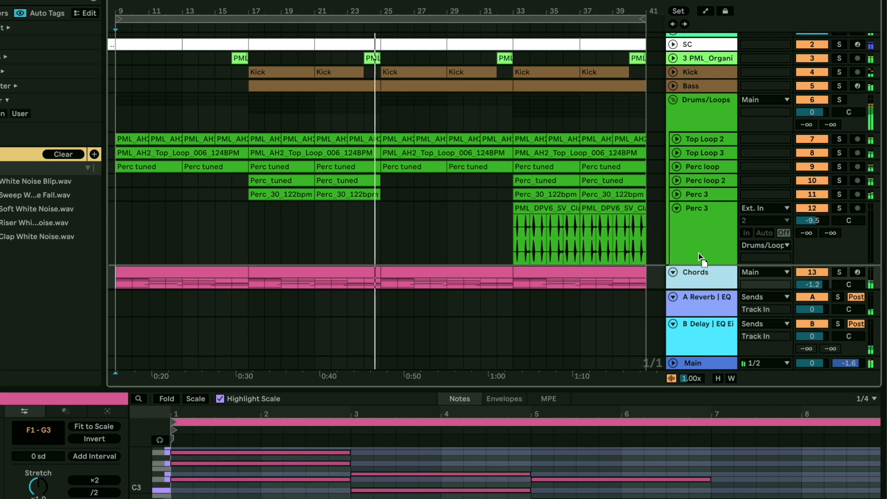
drag(707, 262, 707, 223)
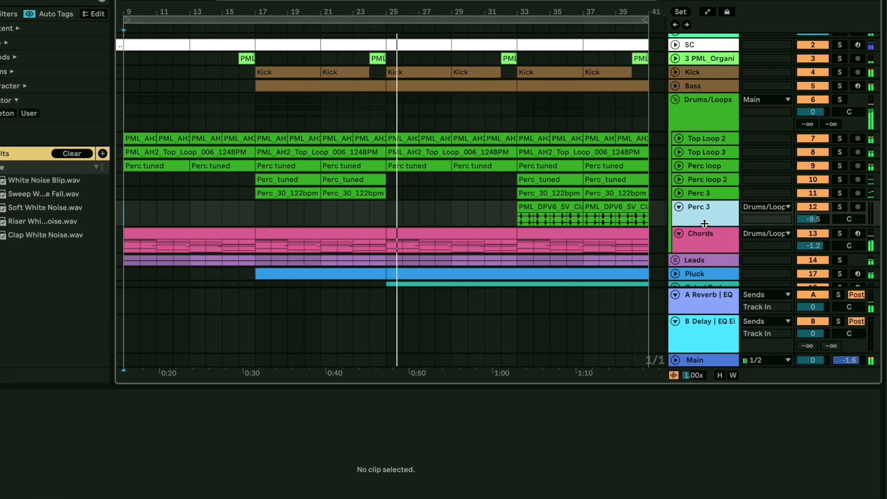
Step: Expand the Gated Pad track to a taller lane and fold the Drums/Loops group
scroll(610, 248, down, 2)
scroll(610, 248, down, 3)
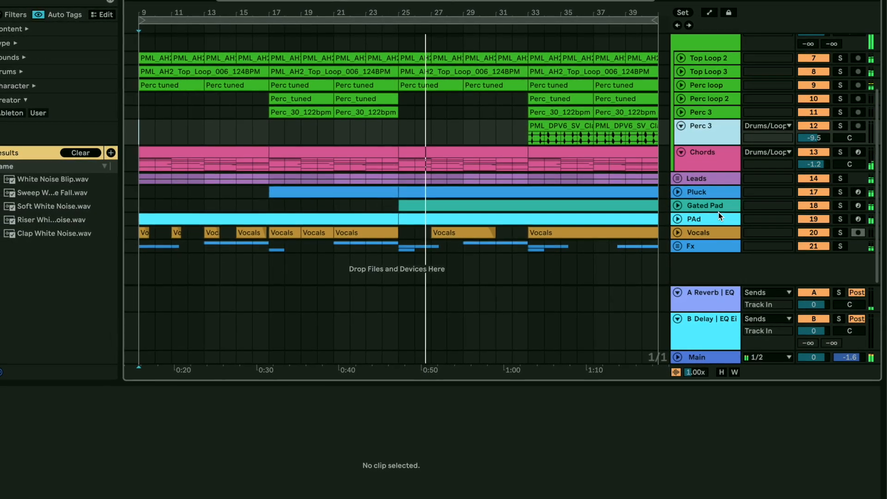
drag(718, 212, 717, 221)
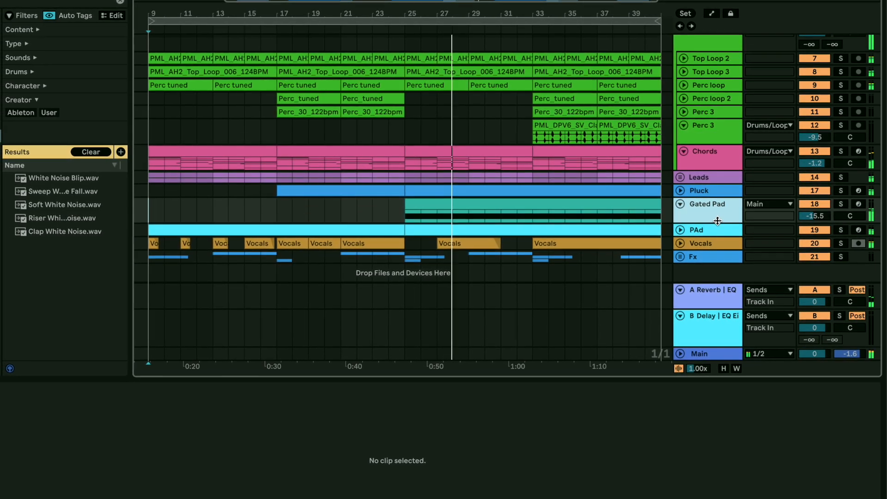
scroll(552, 131, up, 2)
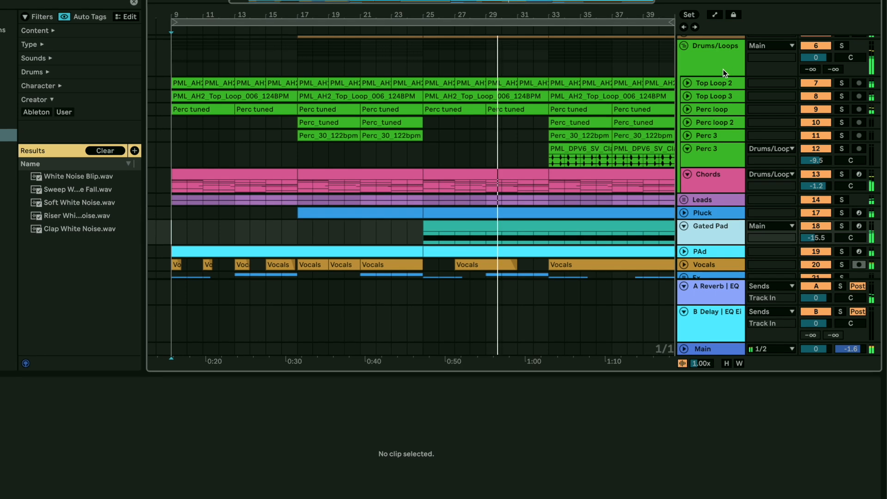
drag(720, 75, 722, 62)
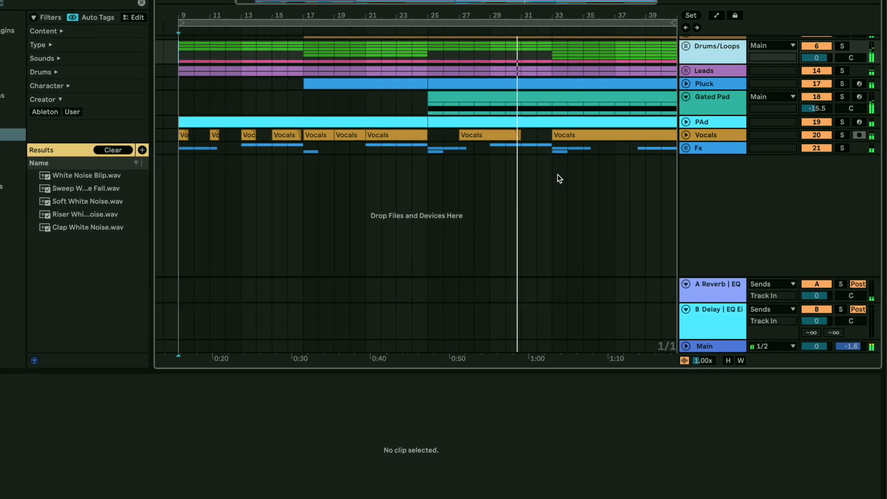
Step: Show the Main track's effect chain and collapse its two Saturator devices
scroll(557, 173, up, 3)
scroll(559, 173, right, 2)
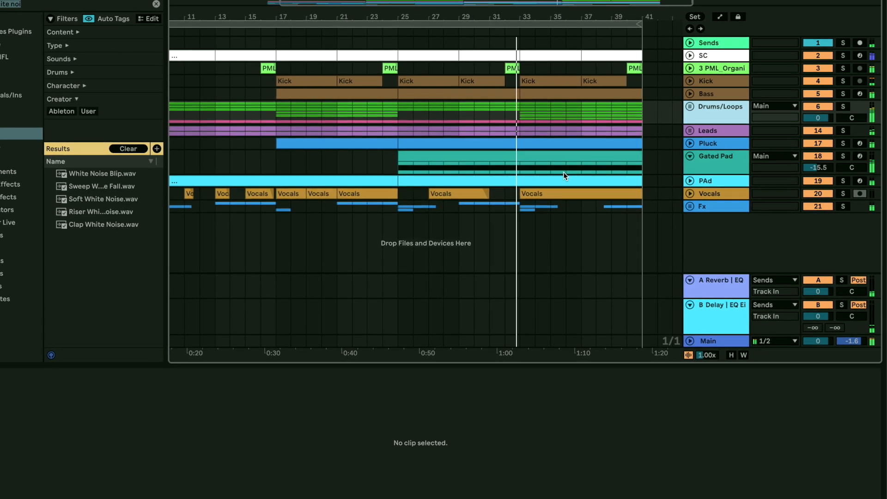
click(727, 338)
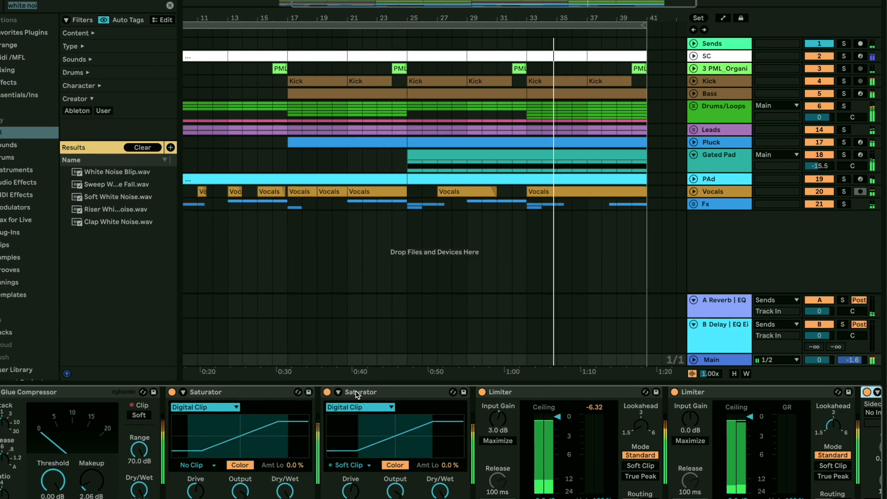
double_click(386, 396)
double_click(213, 392)
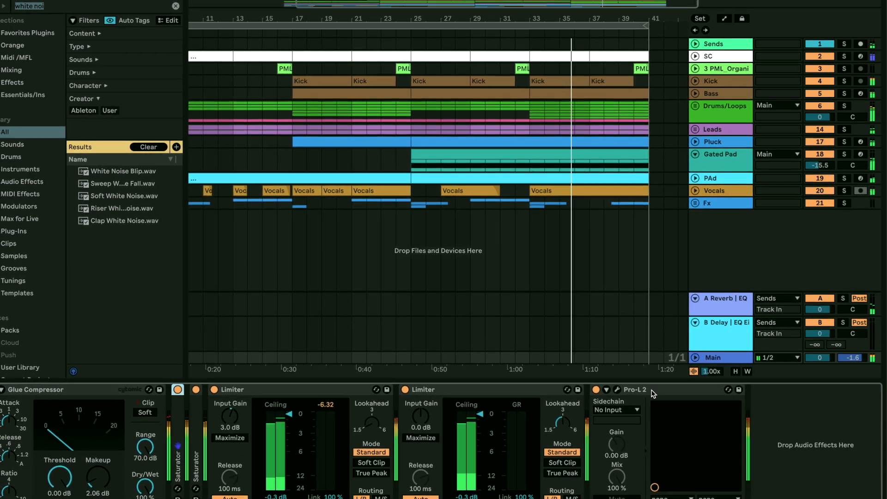
Step: Select the Gated Pad, Drums/Loops and 3 PML_Organi tracks in turn to review their effects
click(726, 165)
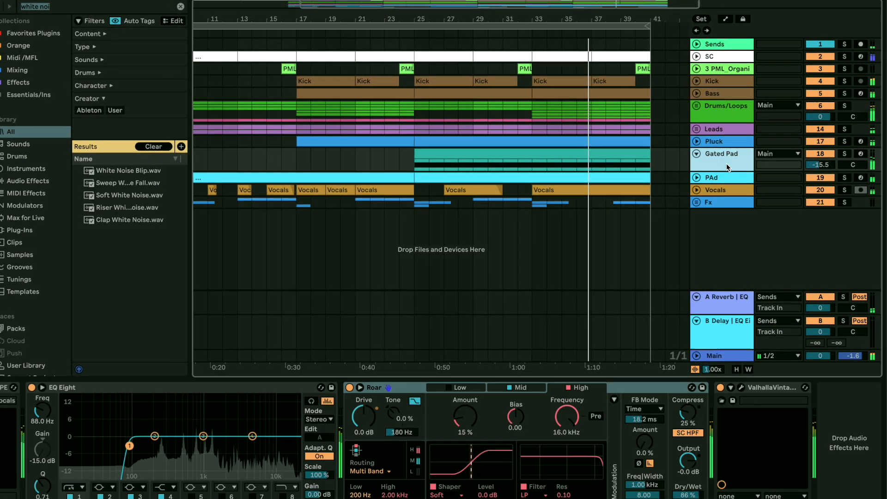
click(727, 111)
click(726, 86)
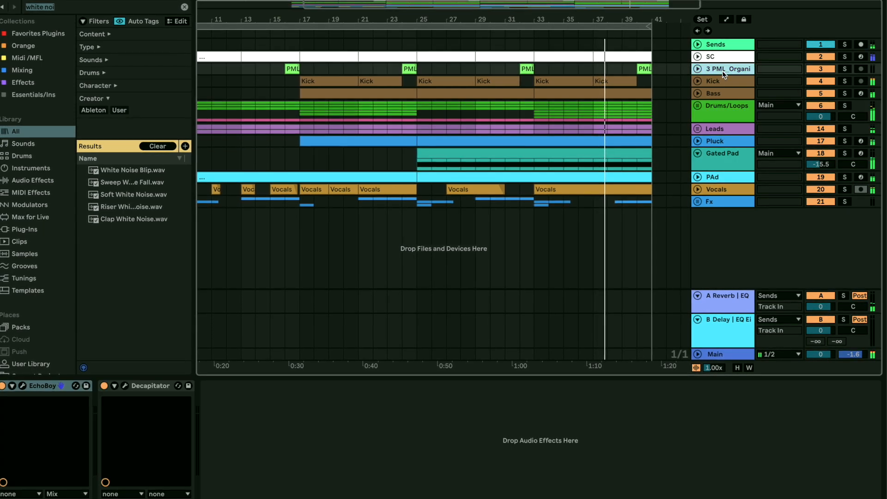